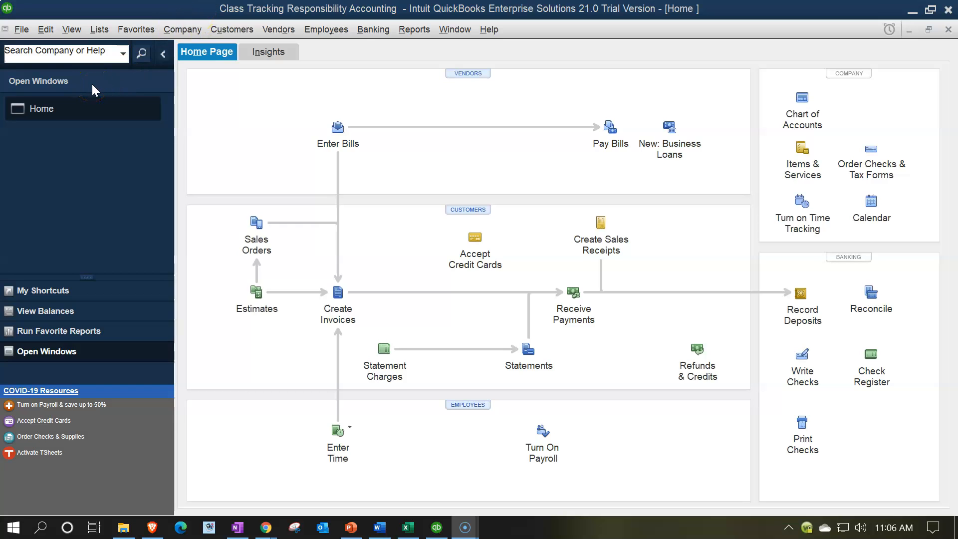
# Step: Switch to the Excel workbook and inspect the formula in cell D11
pyautogui.click(72, 29)
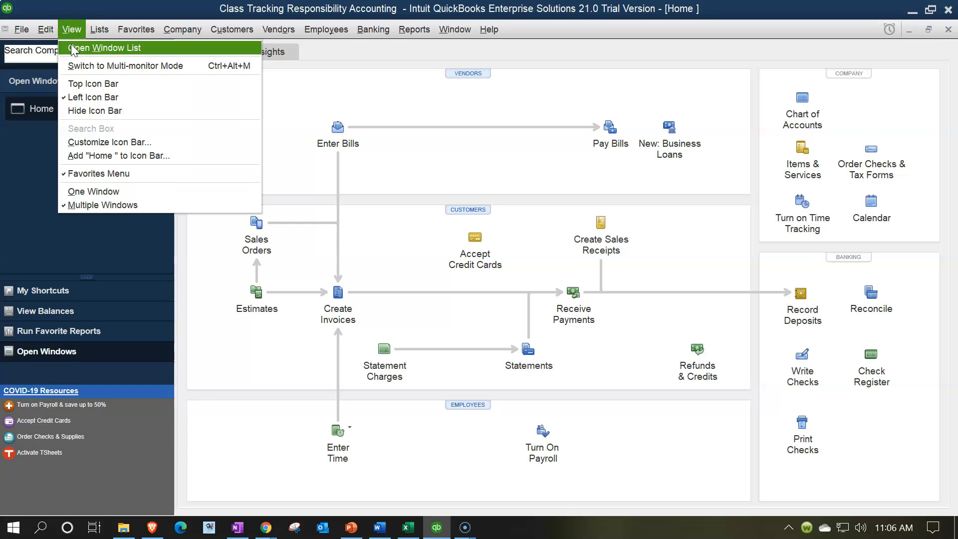
pyautogui.click(72, 46)
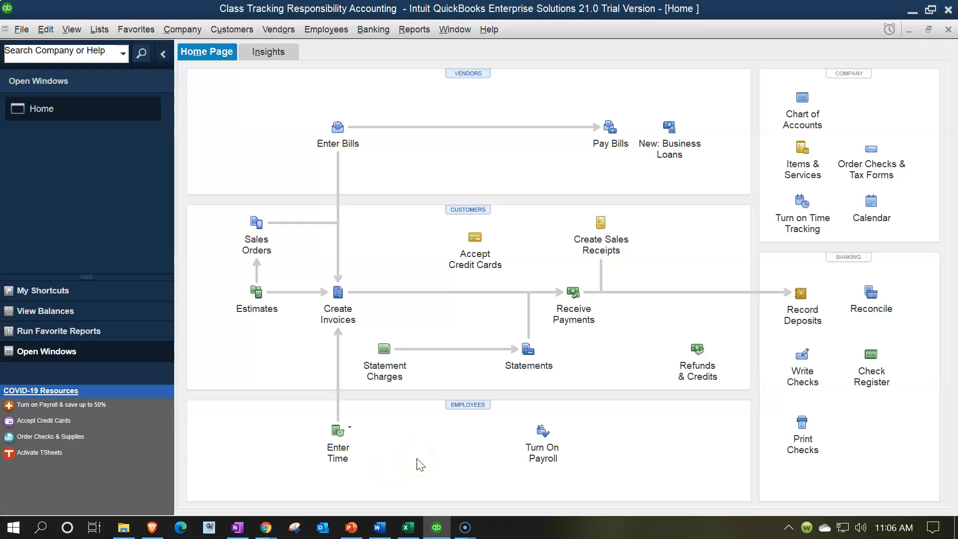
pyautogui.click(409, 527)
pyautogui.click(406, 402)
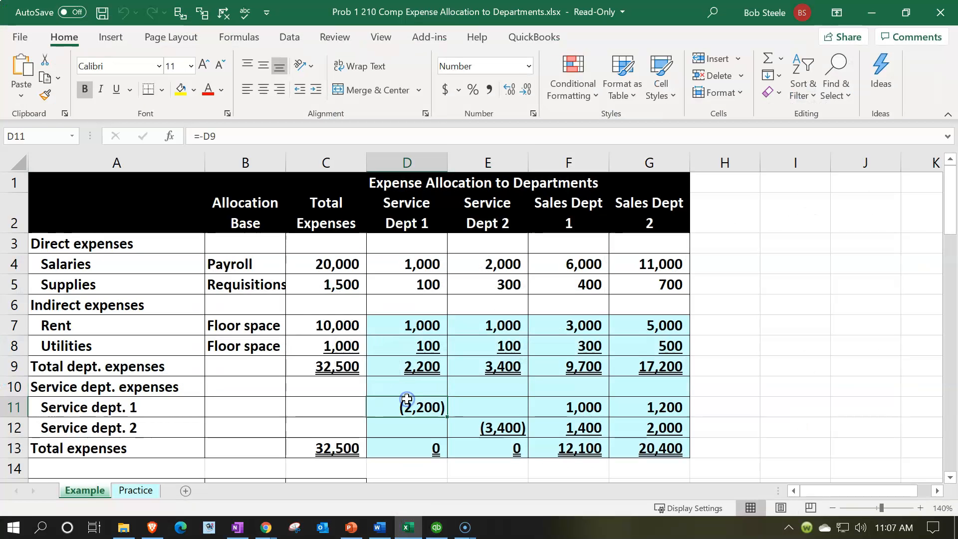
pyautogui.click(417, 306)
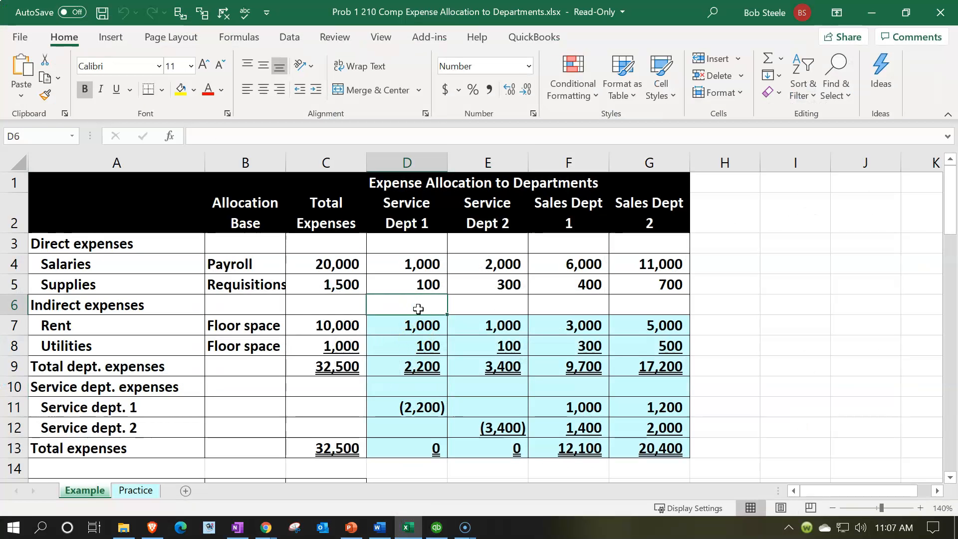
# Step: Review the payroll allocation base in B4 and the department salary amounts, then minimize Excel
pyautogui.click(247, 264)
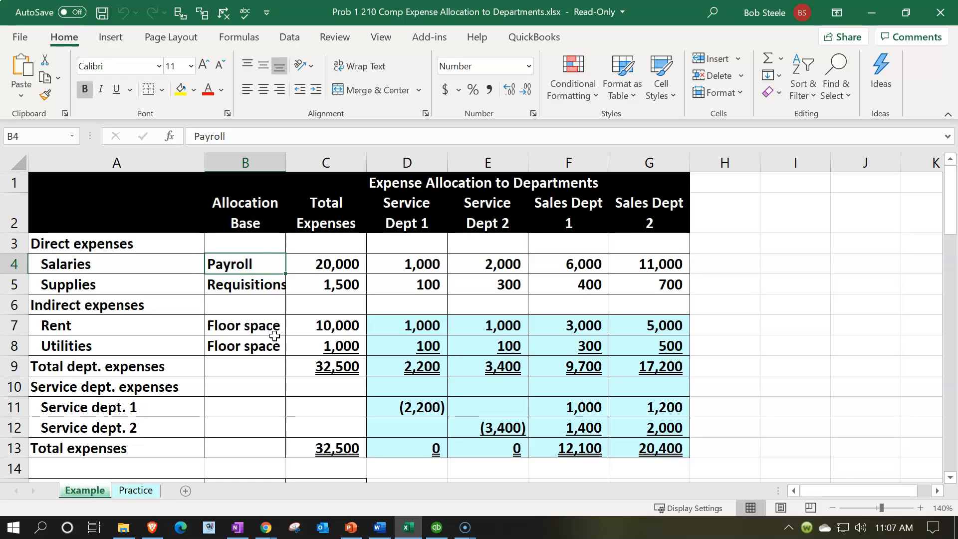
pyautogui.press('Right')
pyautogui.press('Right')
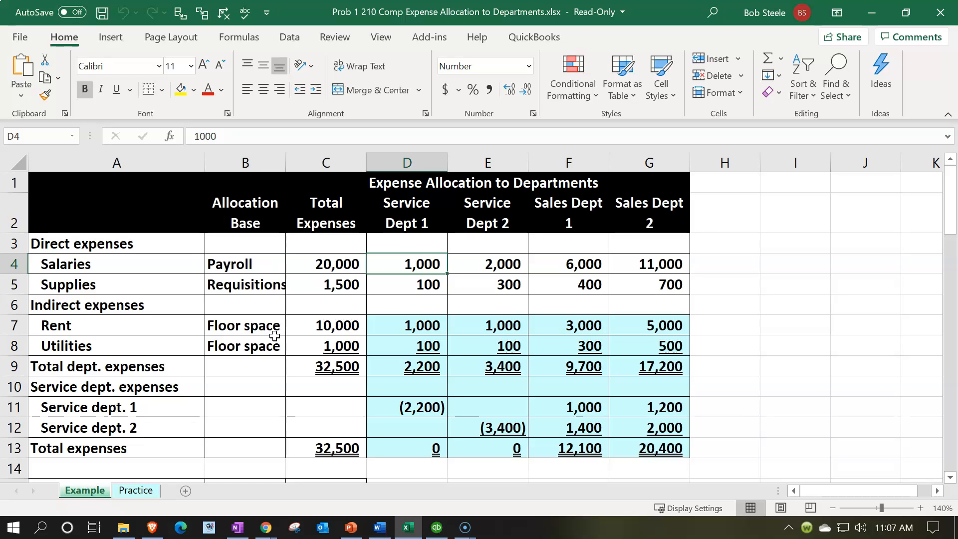
pyautogui.press('Up')
pyautogui.press('Up')
pyautogui.press('Right')
pyautogui.press('Right')
pyautogui.press('Right')
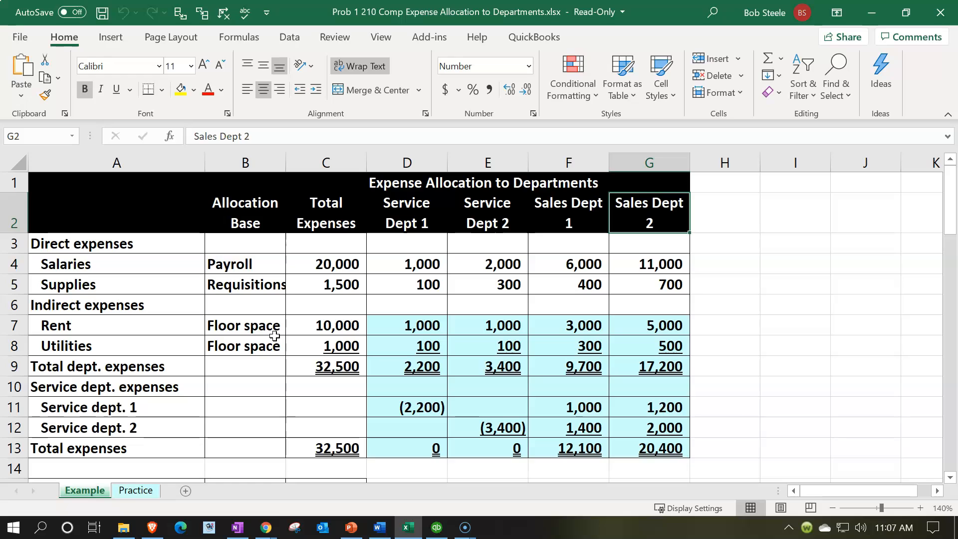
pyautogui.press('Down')
pyautogui.press('Down')
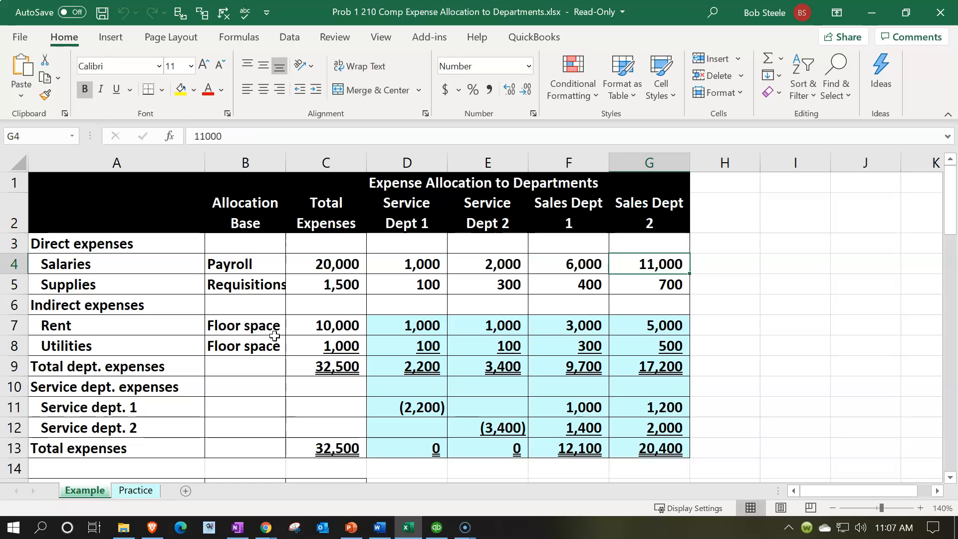
pyautogui.press('Left')
pyautogui.press('Left')
pyautogui.press('Left')
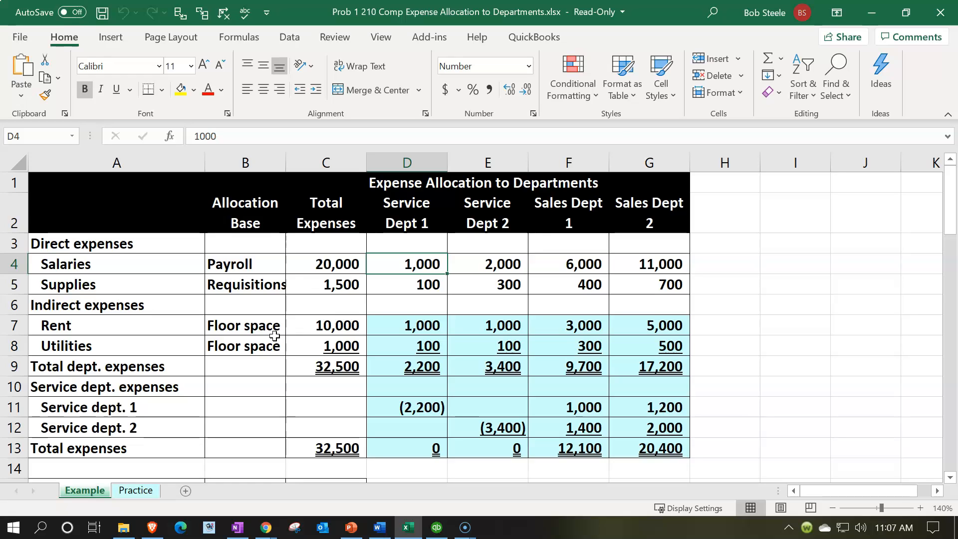
pyautogui.click(876, 6)
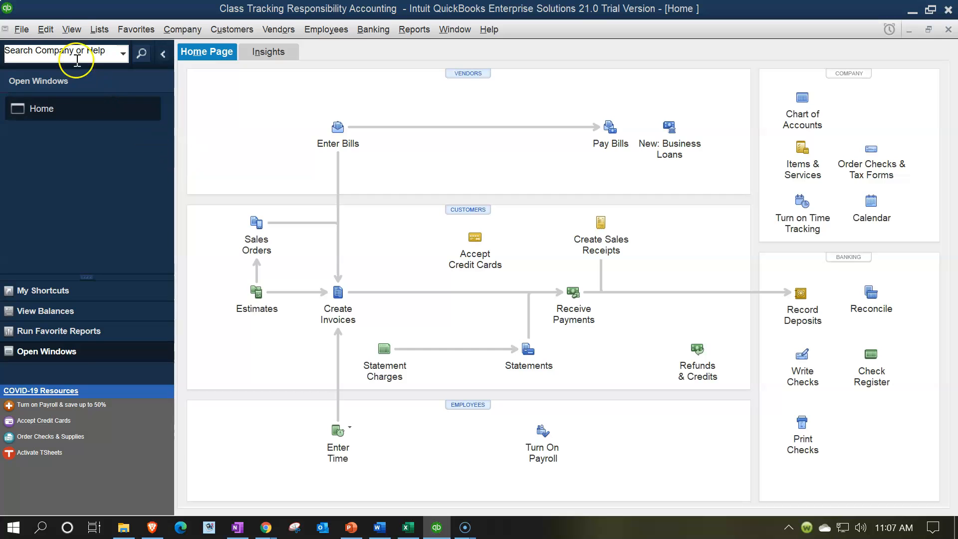
# Step: Open the company-level Payroll & Employees preferences and select Manual Payroll
pyautogui.click(45, 29)
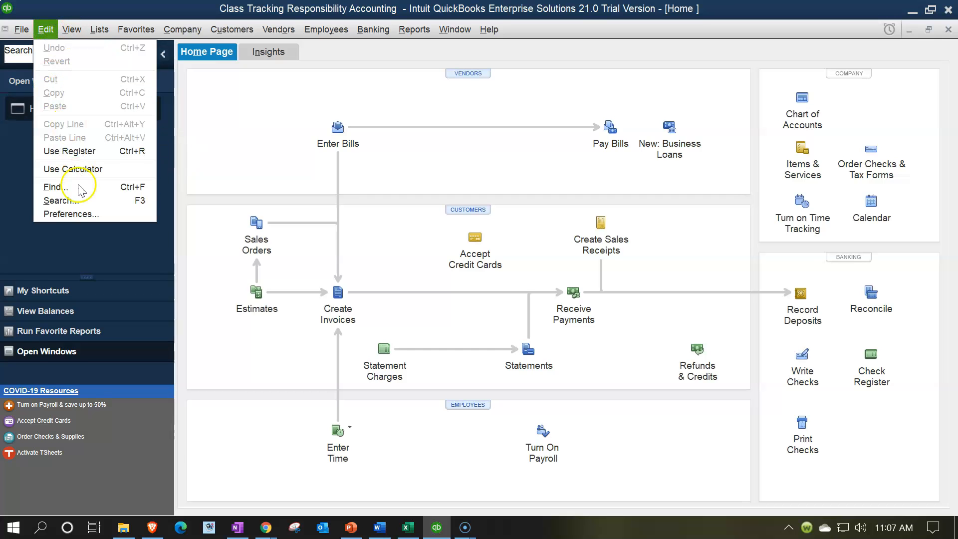
pyautogui.click(82, 213)
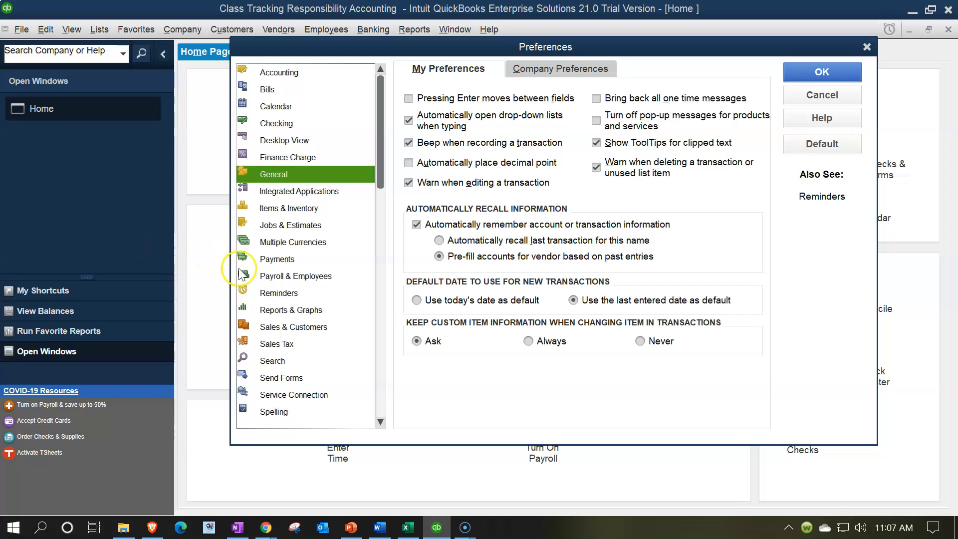
pyautogui.click(272, 276)
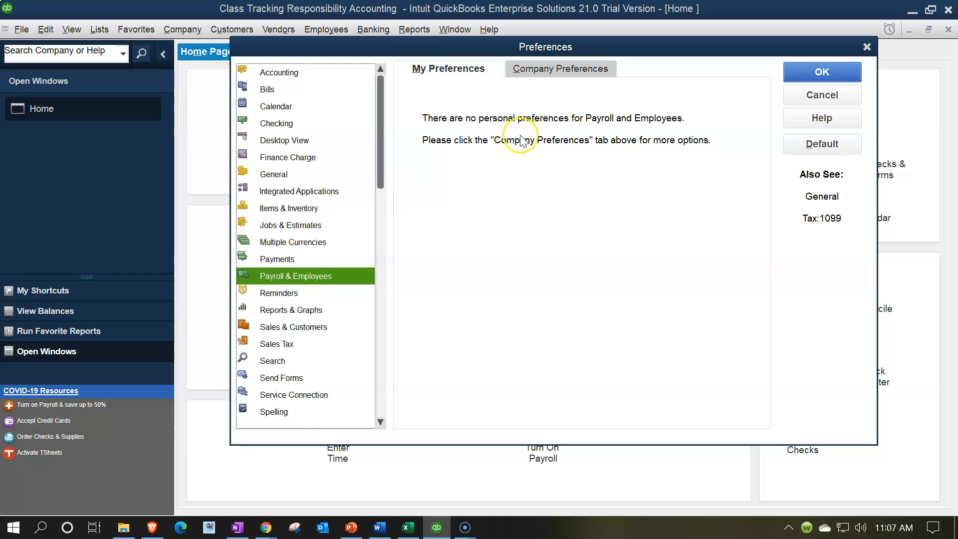
pyautogui.click(546, 68)
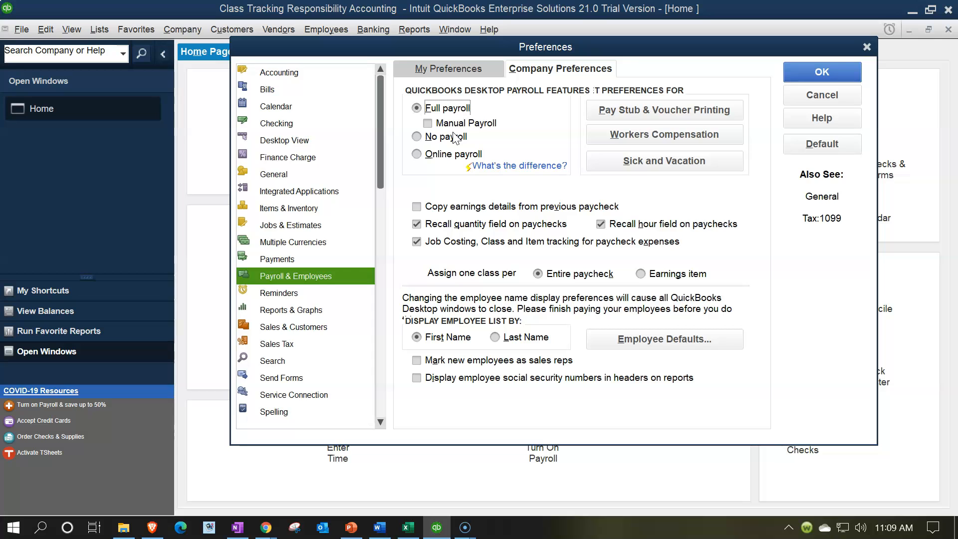
pyautogui.click(428, 123)
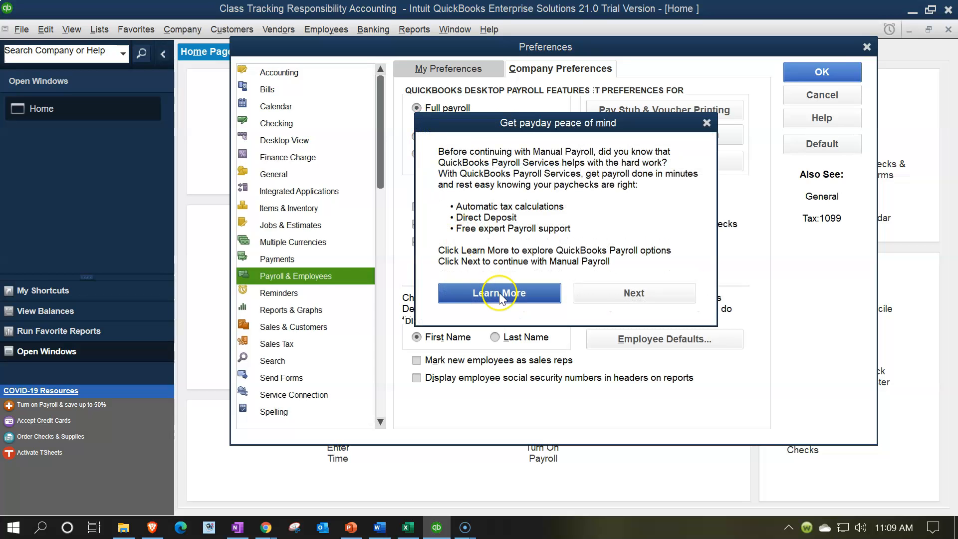
# Step: Activate Manual Payroll, dismiss the activation notice, and save the payroll preferences
pyautogui.click(605, 295)
pyautogui.click(604, 295)
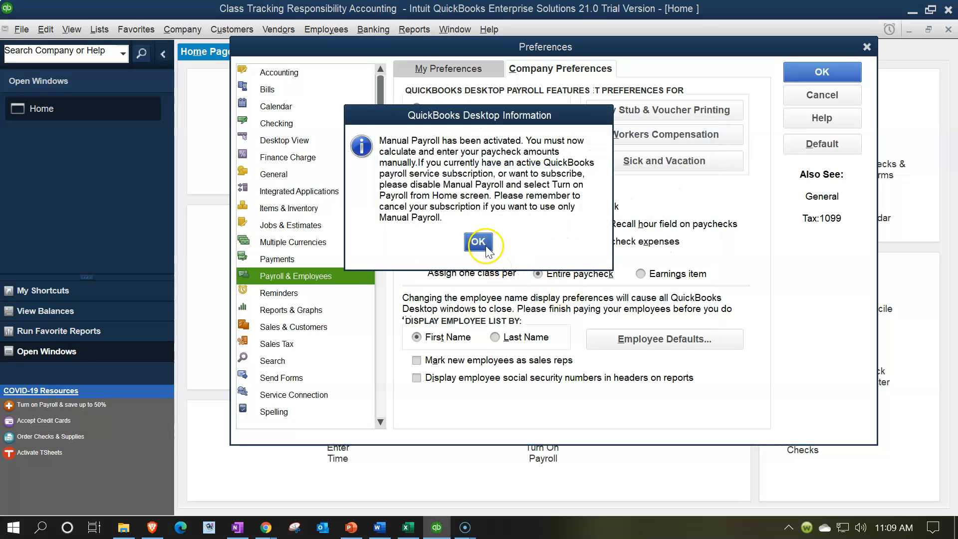
pyautogui.click(478, 243)
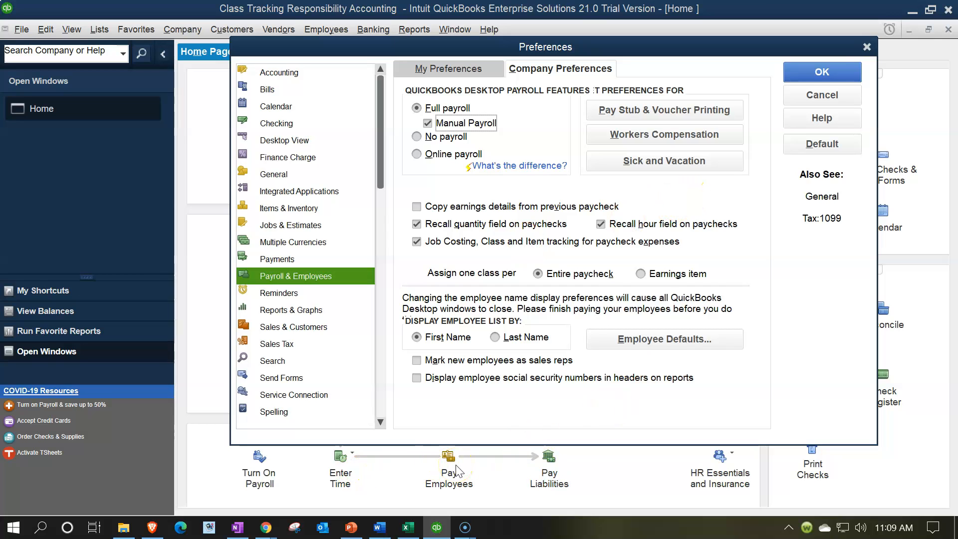
pyautogui.click(793, 73)
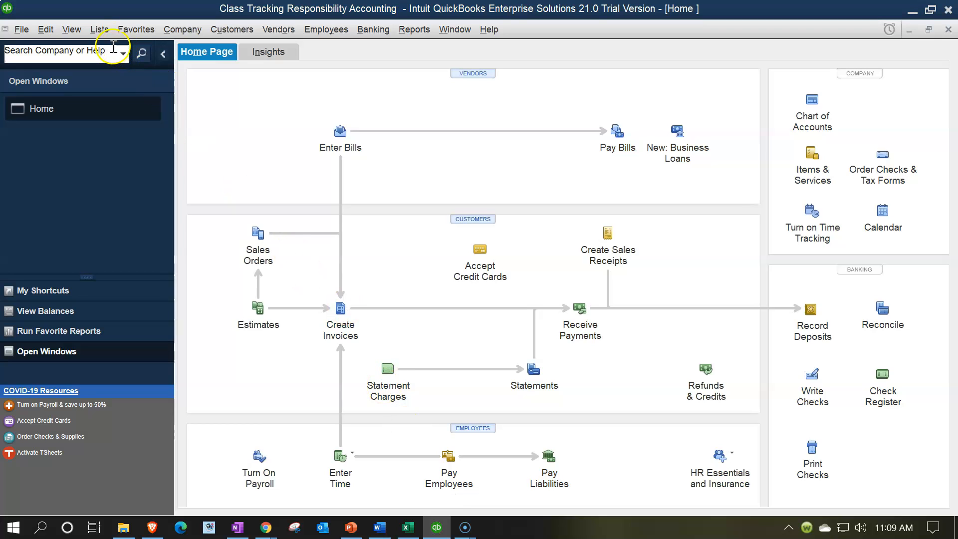
pyautogui.click(102, 31)
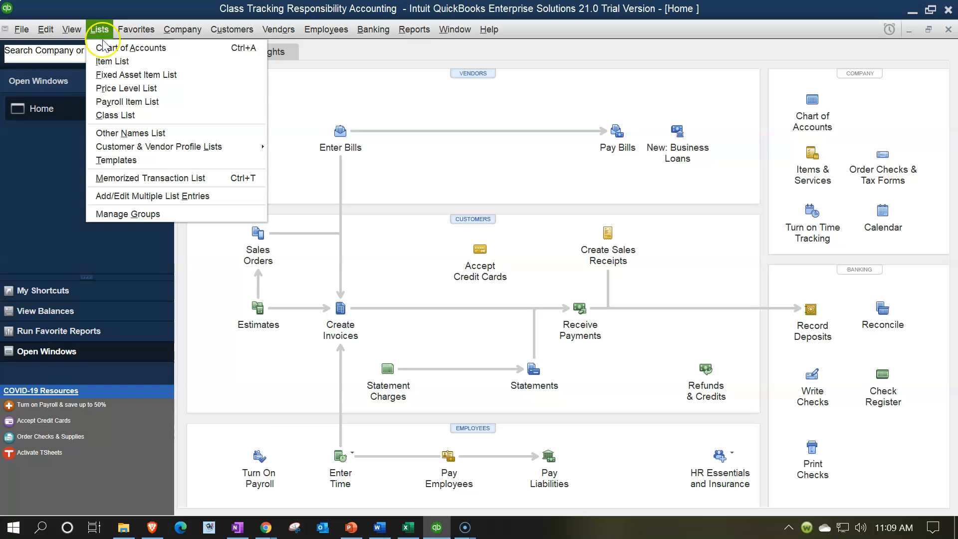
# Step: Display the Class List with Sales D1, Sales D2, Service D1 and Service D2
pyautogui.click(118, 115)
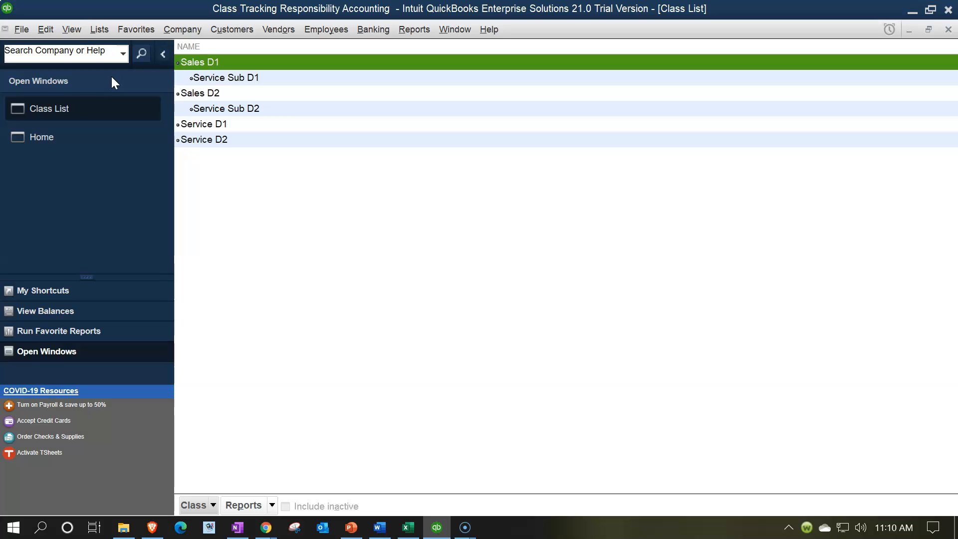
# Step: Turn on class tracking with classes assigned to Names in the Accounting company preferences
pyautogui.click(50, 36)
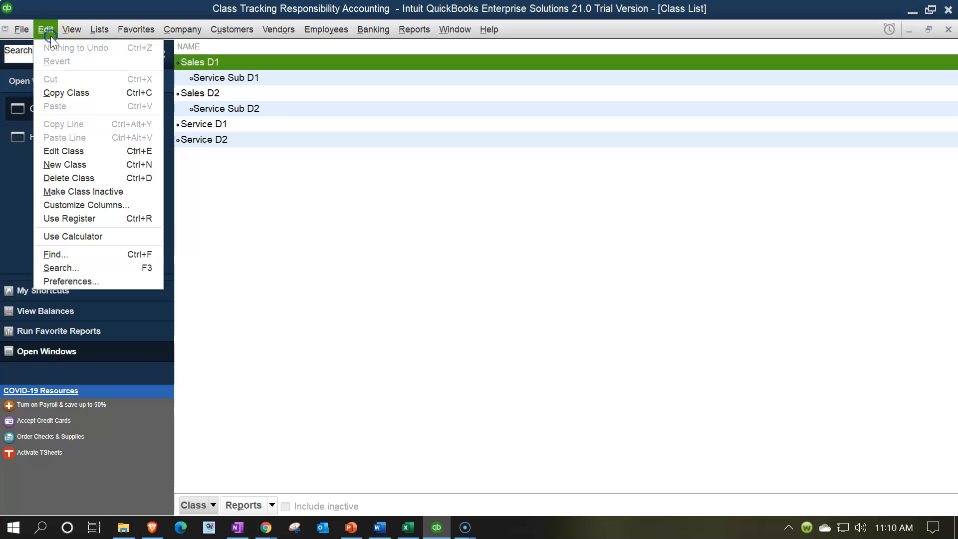
pyautogui.click(67, 282)
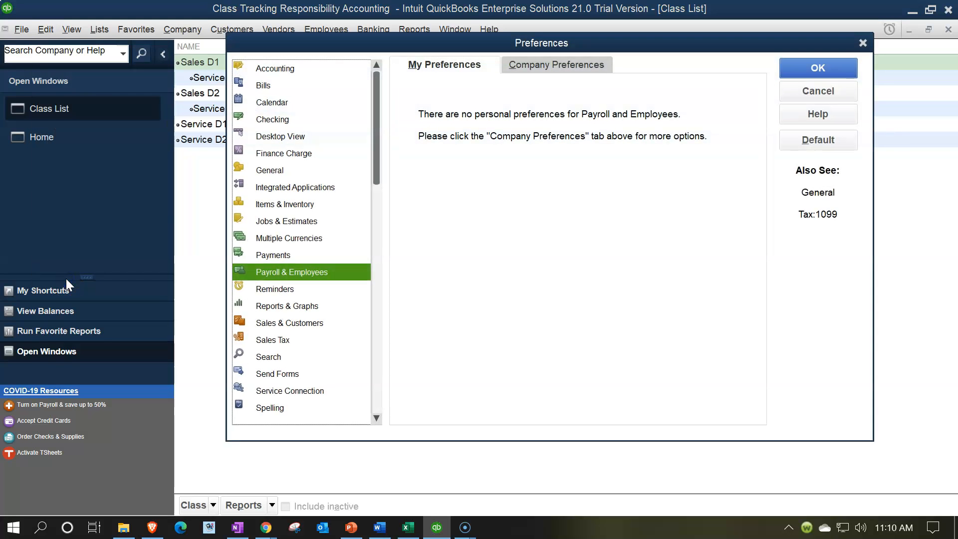
pyautogui.click(261, 71)
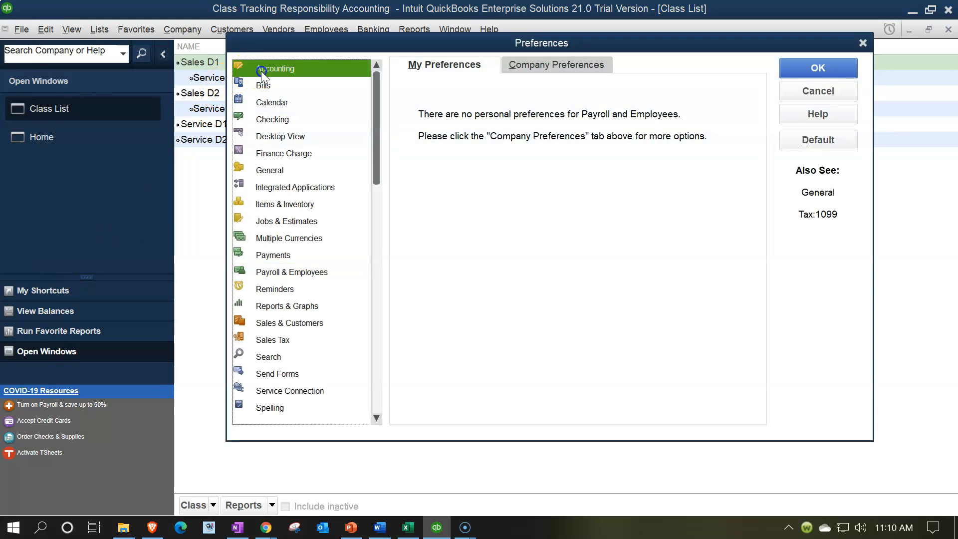
pyautogui.click(560, 65)
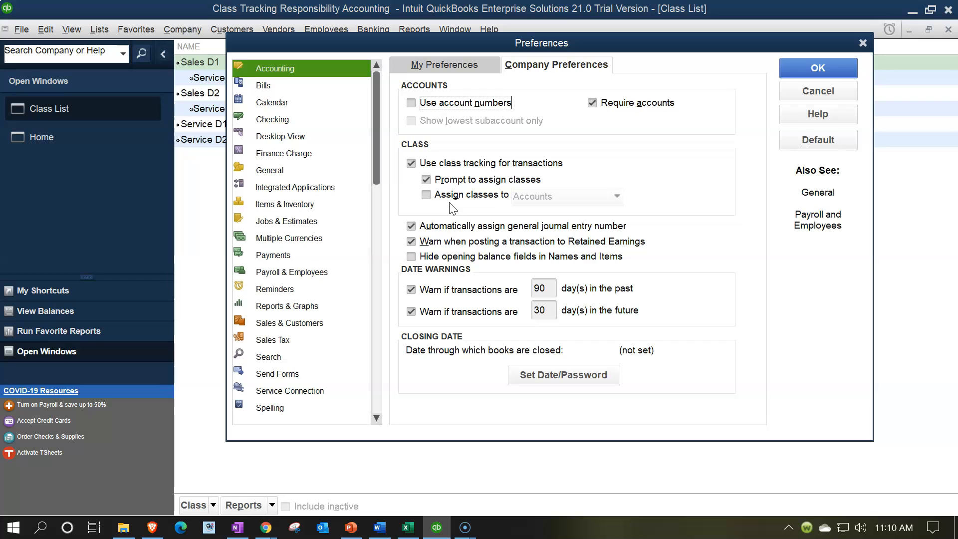
pyautogui.click(425, 196)
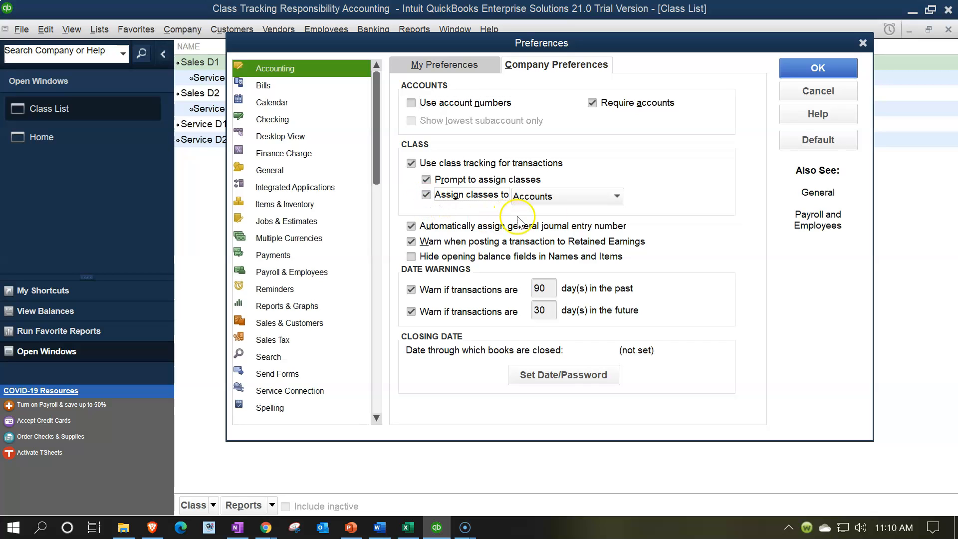
pyautogui.click(617, 197)
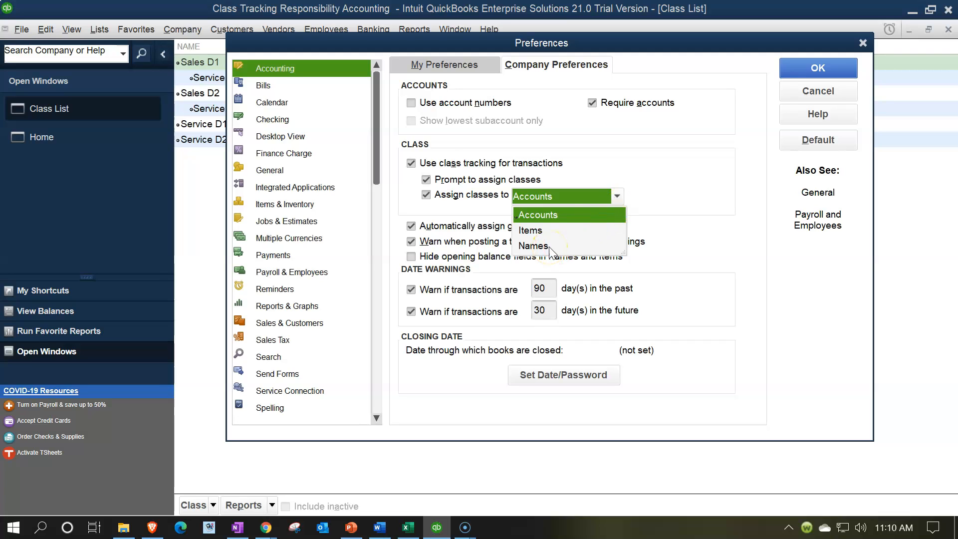
pyautogui.click(533, 245)
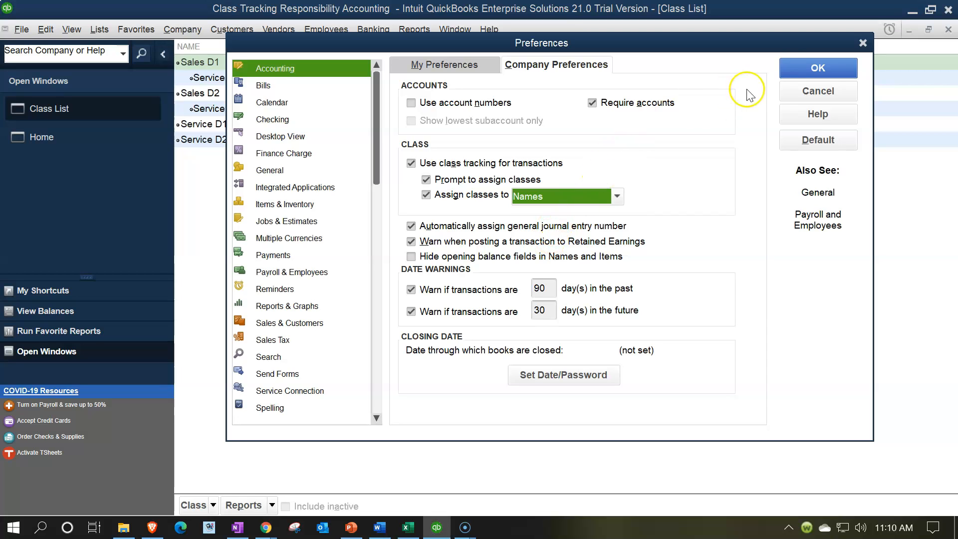
pyautogui.click(798, 67)
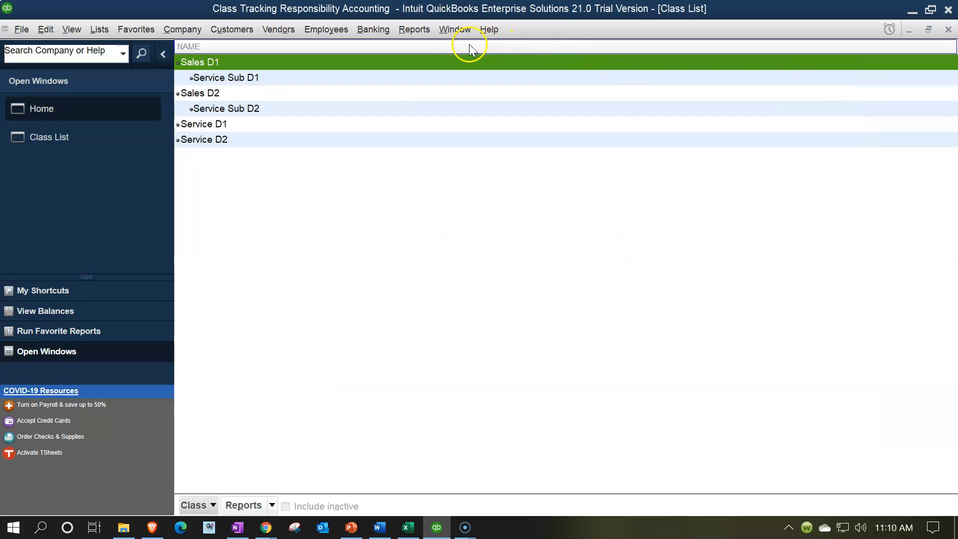
pyautogui.click(414, 30)
# Step: Open the Employee Center, then bring the expense allocation workbook forward
pyautogui.click(320, 26)
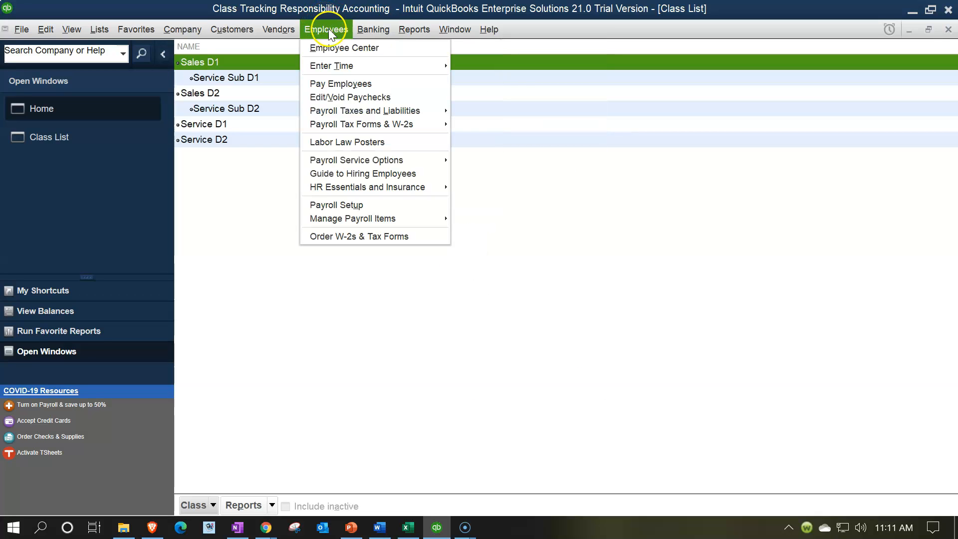
pyautogui.click(340, 50)
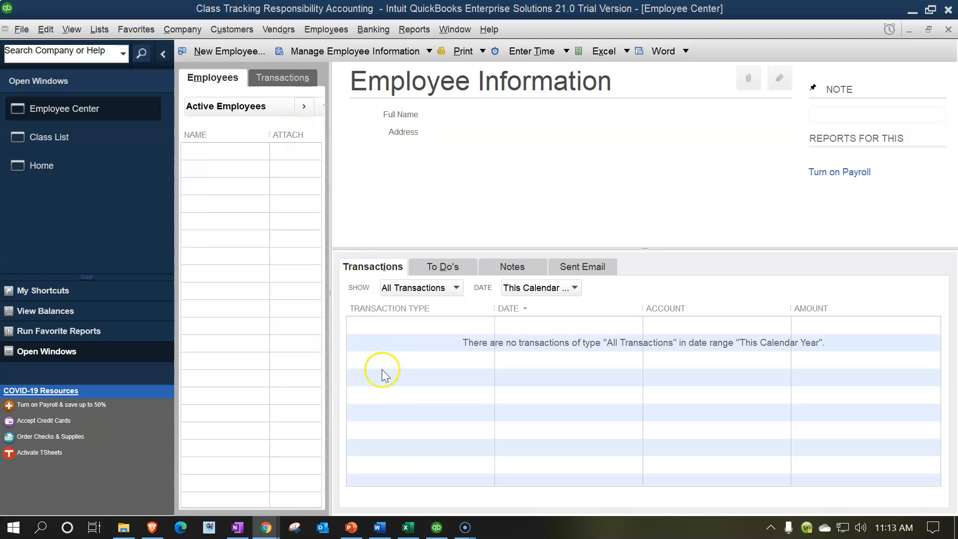
pyautogui.click(407, 527)
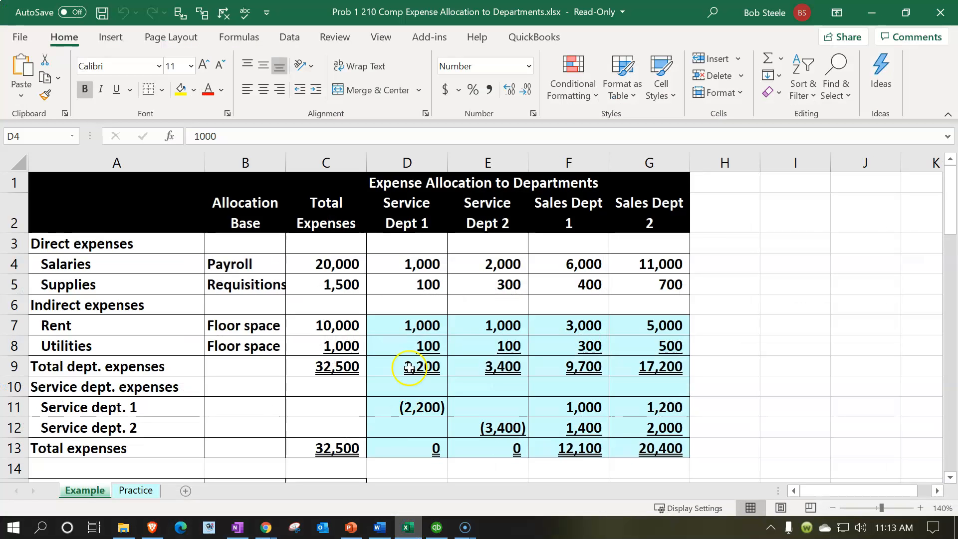
# Step: Check the Sales Dept 1 and Sales Dept 2 headings, then return to QuickBooks
pyautogui.click(412, 220)
pyautogui.click(490, 219)
pyautogui.click(584, 221)
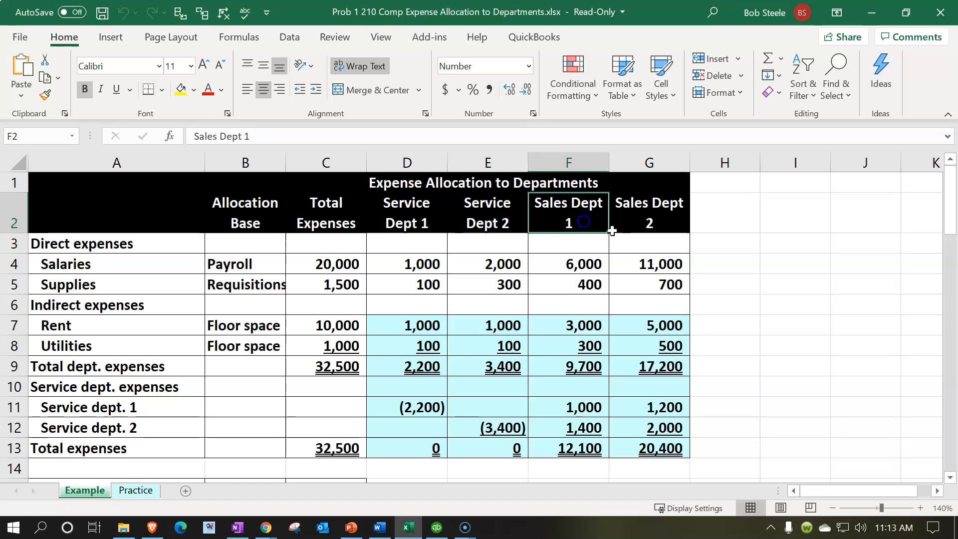
pyautogui.click(618, 229)
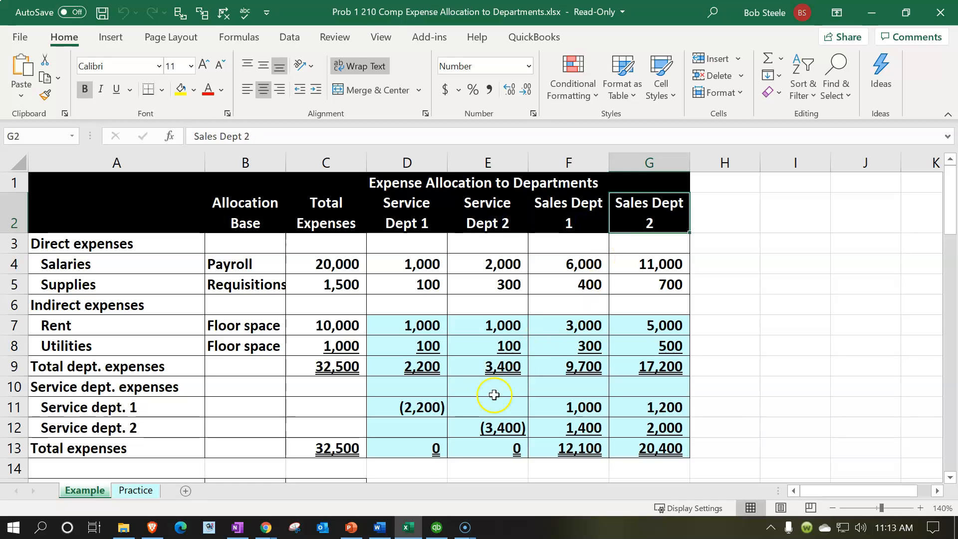
pyautogui.click(408, 530)
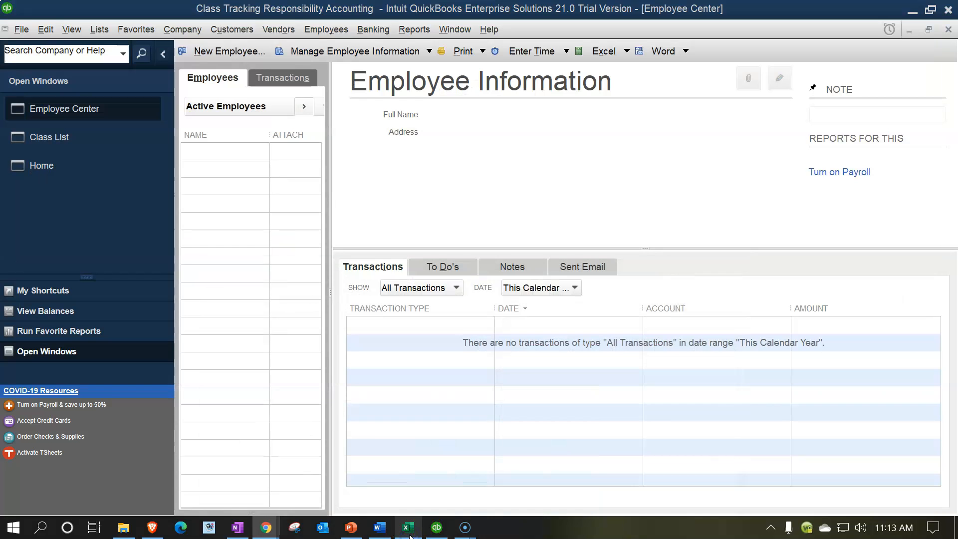
pyautogui.click(233, 57)
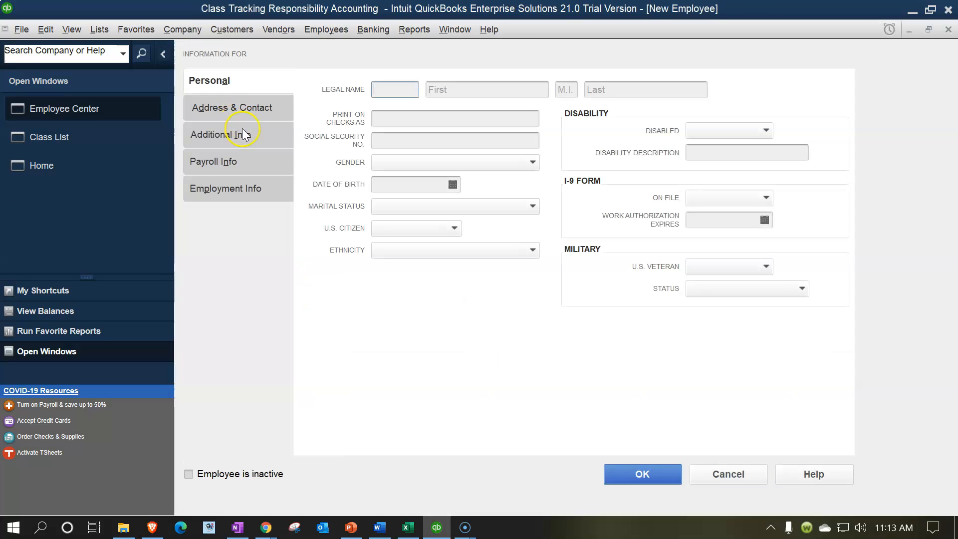
# Step: Enter the new employee's first and last name, social security number, Female gender and Married status
pyautogui.click(449, 90)
pyautogui.write('Jodie')
pyautogui.press('Tab')
pyautogui.press('Tab')
pyautogui.write('Hill')
pyautogui.press('Tab')
pyautogui.press('Tab')
pyautogui.write('777')
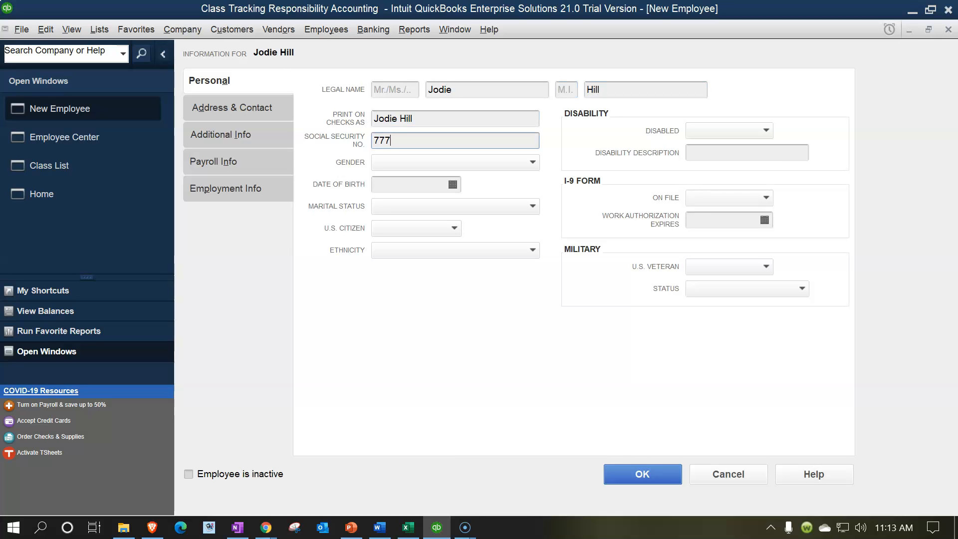
pyautogui.write('-77-7777')
pyautogui.press('Tab')
pyautogui.write('f')
pyautogui.press('Tab')
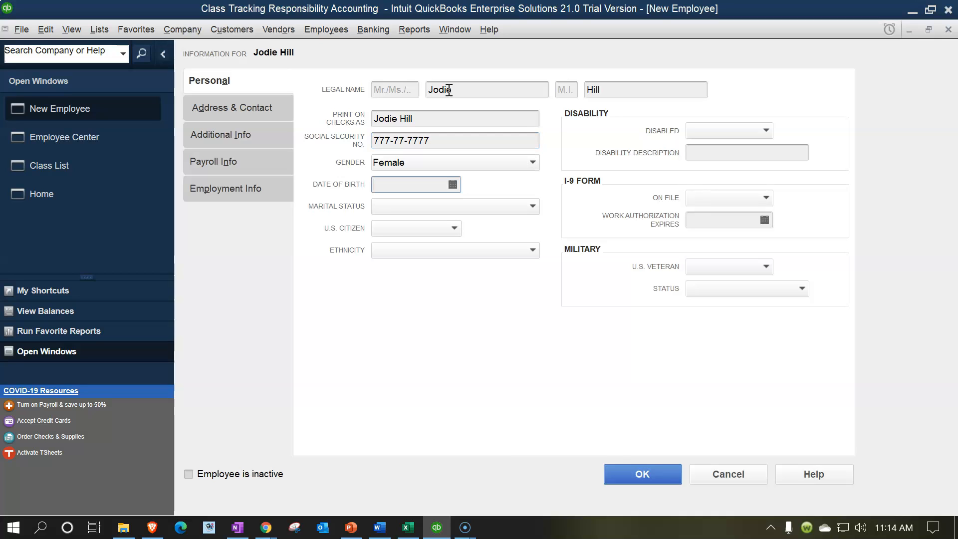
pyautogui.click(412, 206)
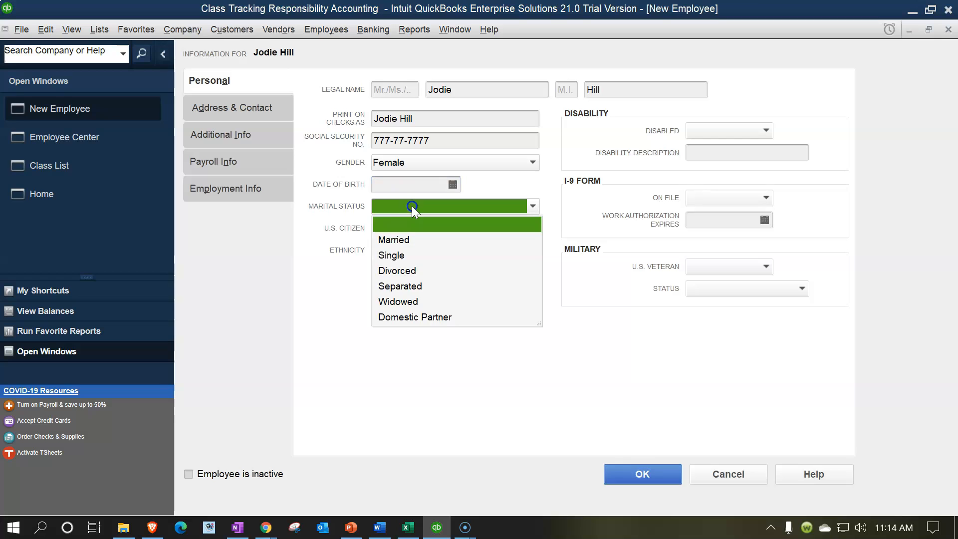
pyautogui.click(403, 239)
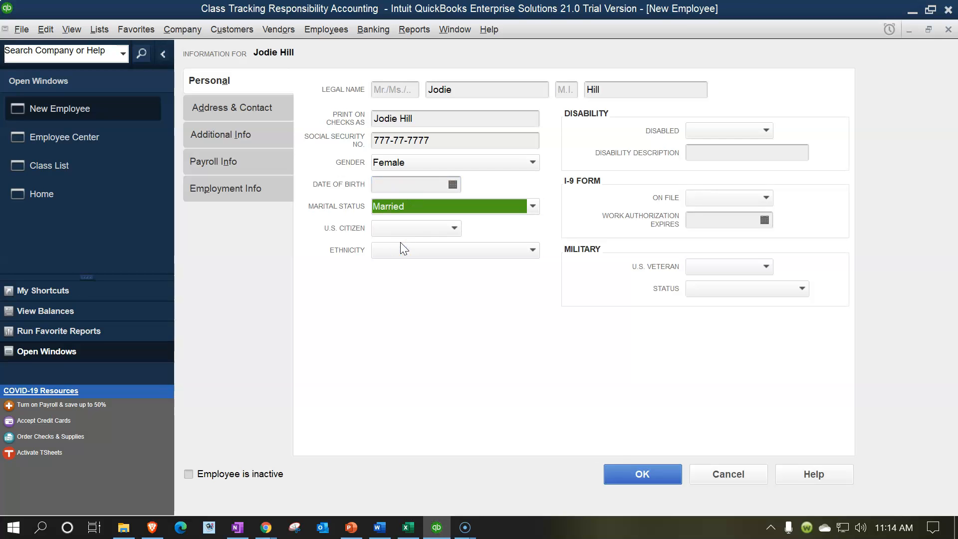
pyautogui.click(228, 108)
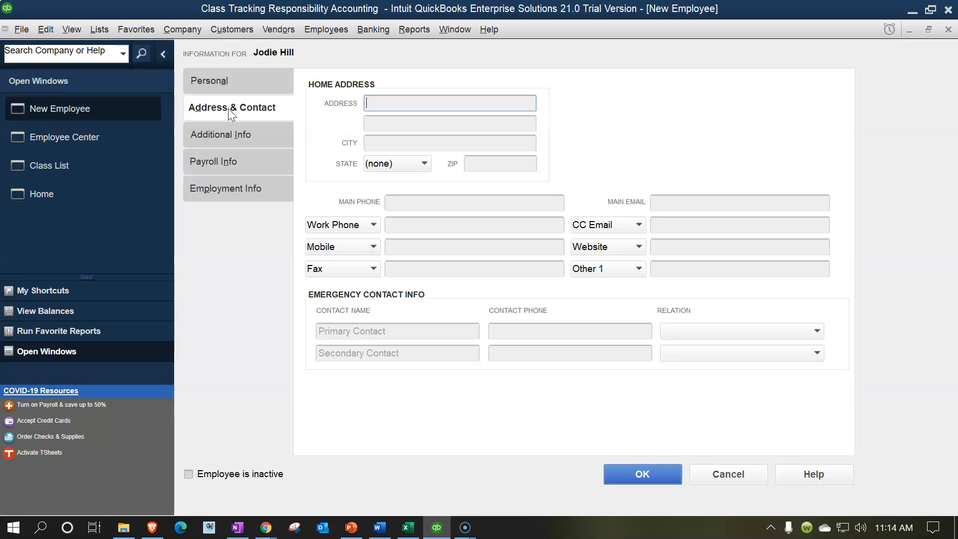
# Step: Assign the employee to class Sales D1 and enter Hourly as the earnings item
pyautogui.click(220, 138)
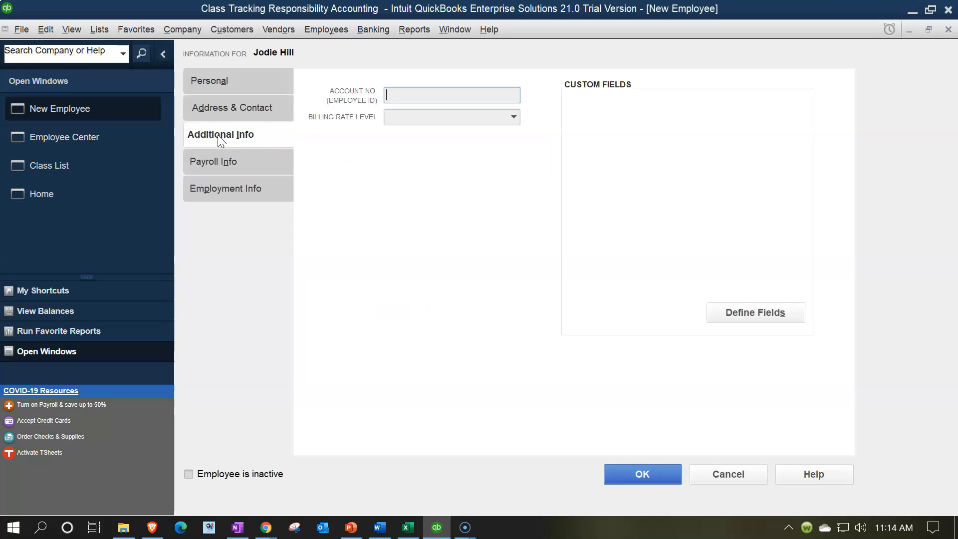
pyautogui.click(217, 167)
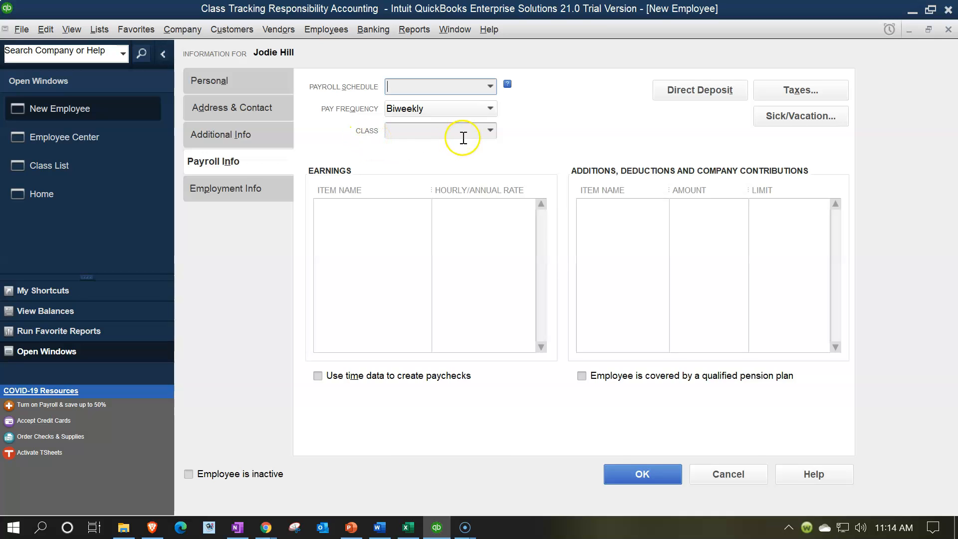
pyautogui.click(491, 132)
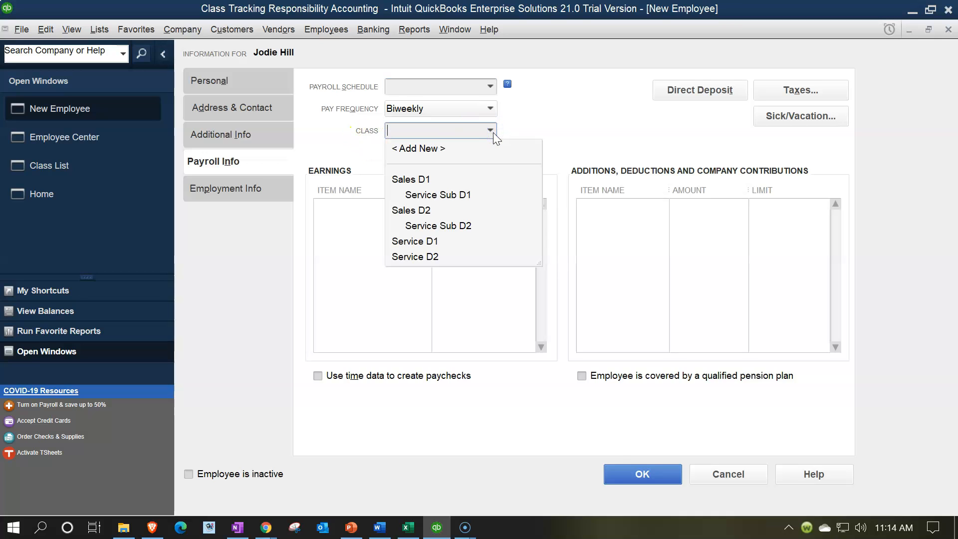
pyautogui.click(419, 181)
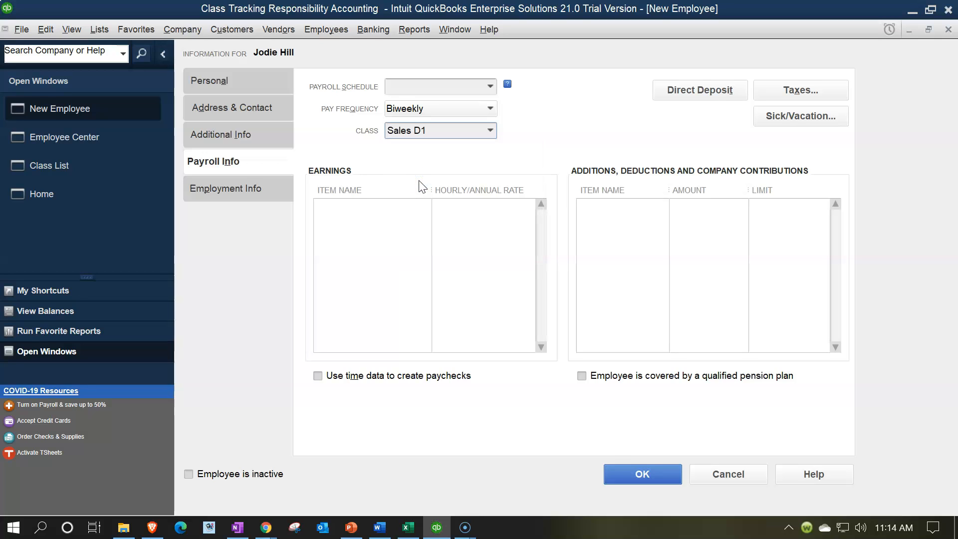
pyautogui.click(492, 86)
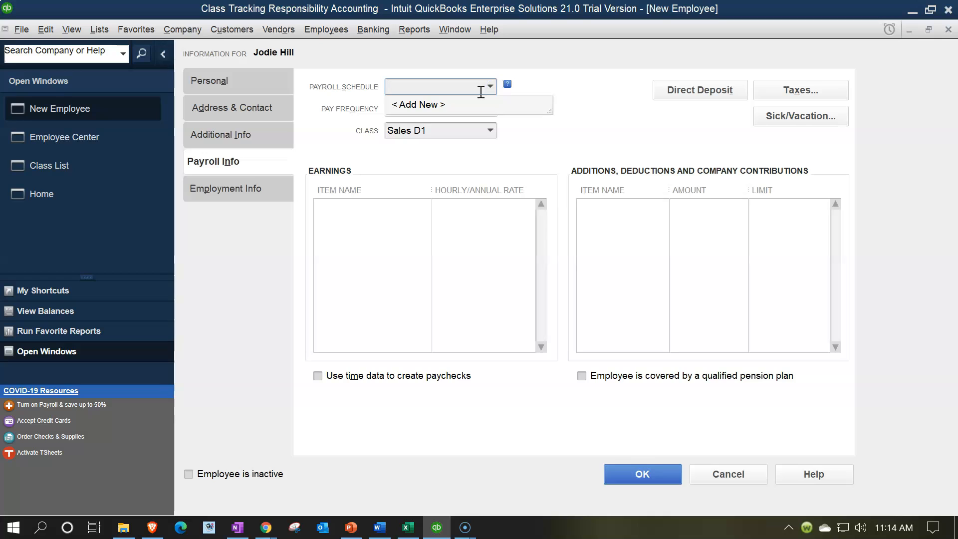
pyautogui.click(605, 86)
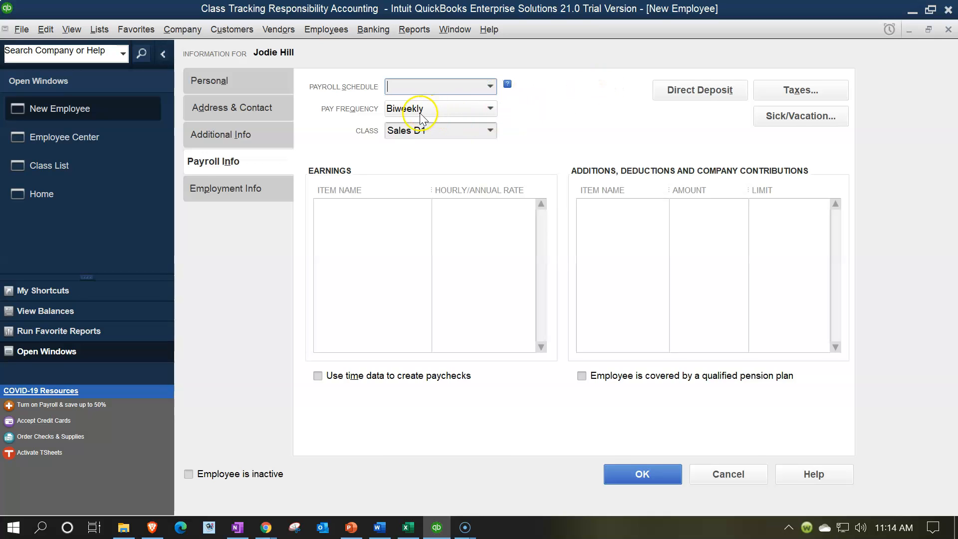
pyautogui.click(364, 214)
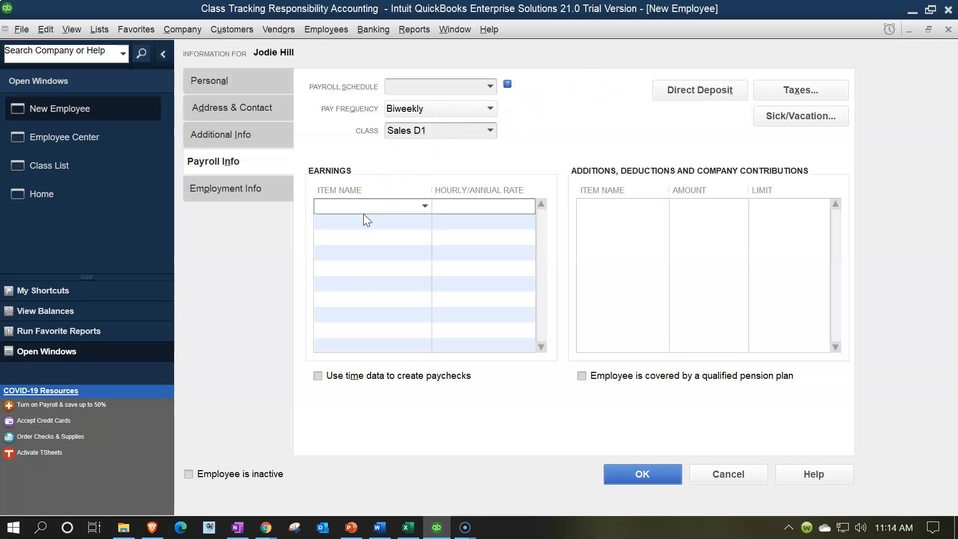
pyautogui.write('Hou')
pyautogui.press('Tab')
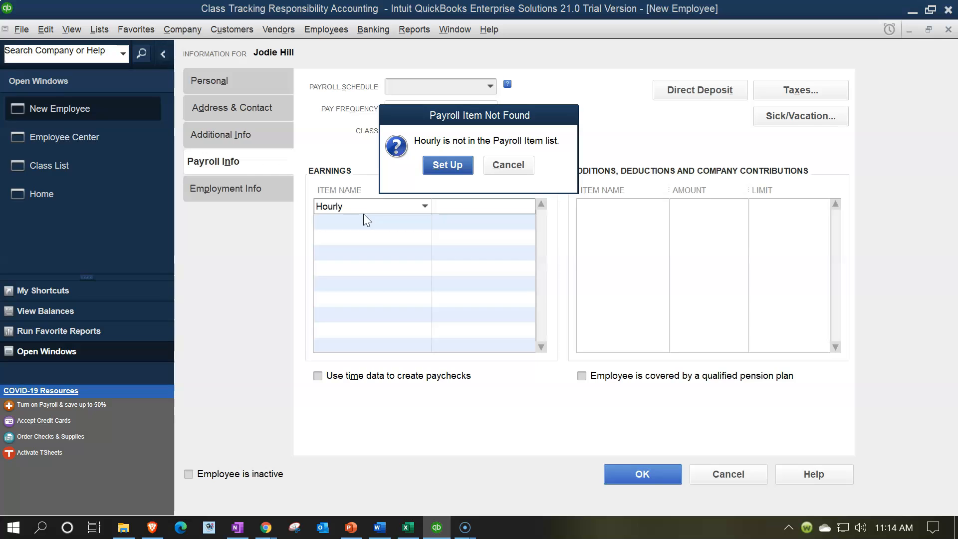
# Step: Create the Hourly regular-pay wage item and give the employee an hourly rate of 20.00
pyautogui.press('Return')
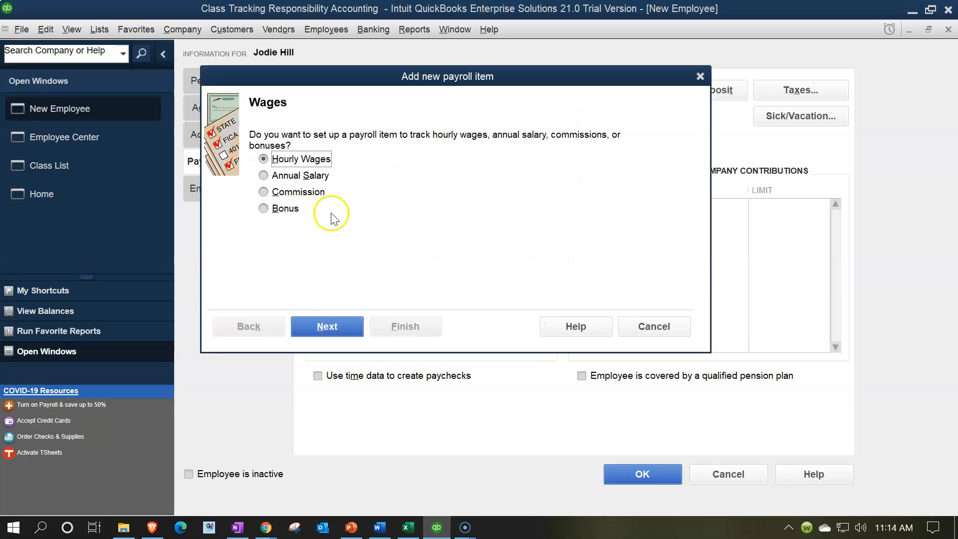
pyautogui.click(326, 328)
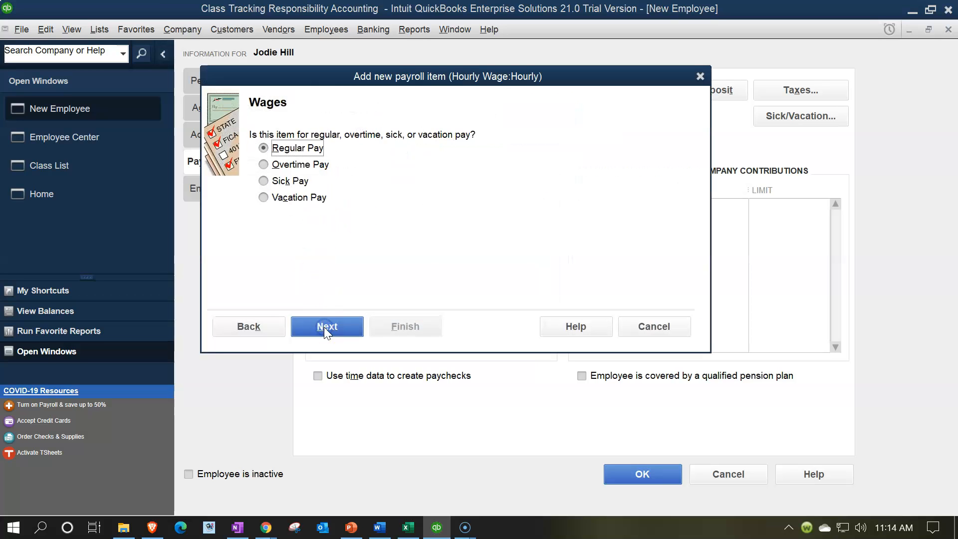
pyautogui.click(325, 327)
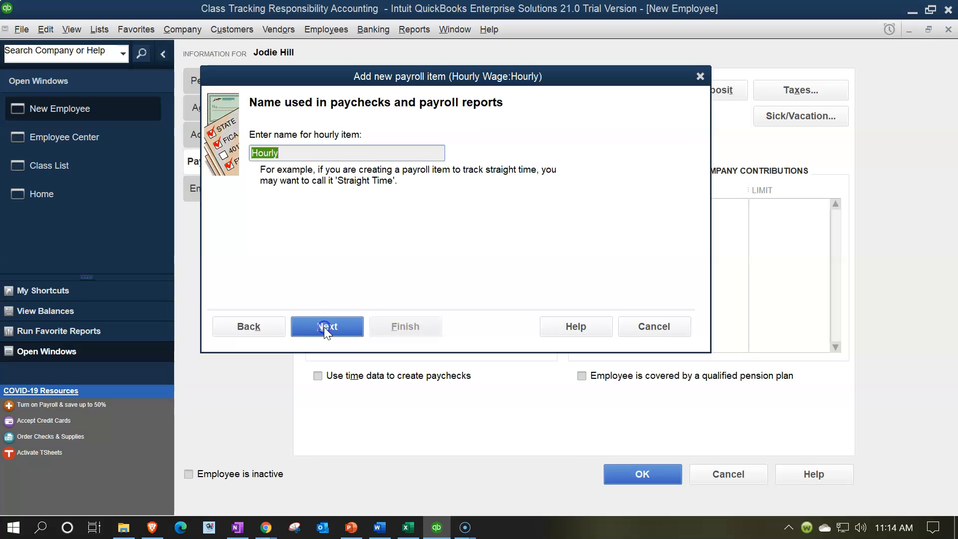
pyautogui.click(324, 328)
pyautogui.click(395, 327)
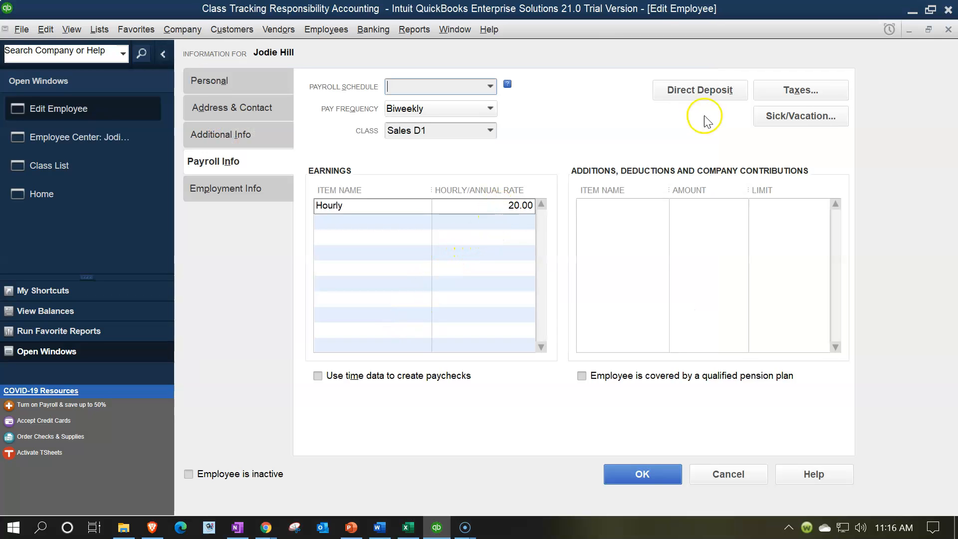
pyautogui.click(765, 92)
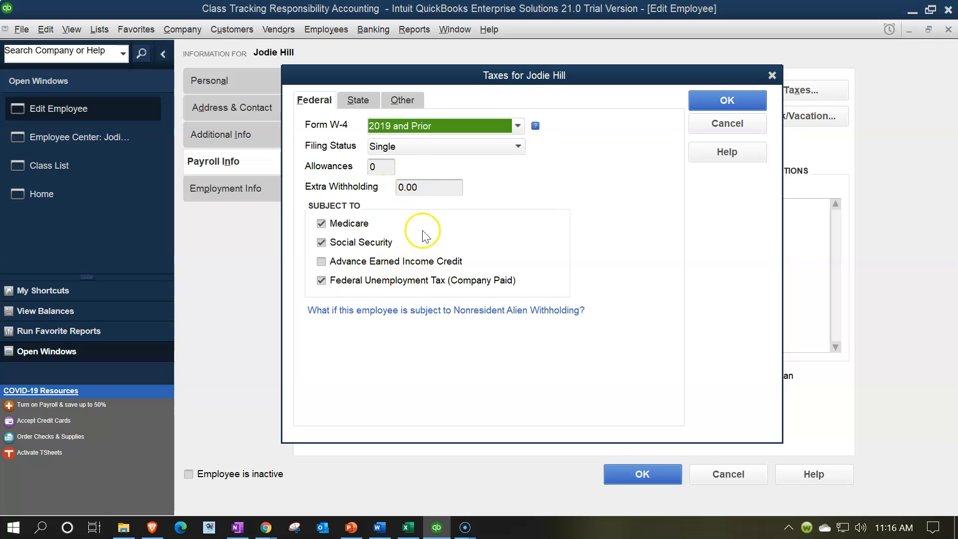
# Step: Accept the employee's tax settings without a state and save the employee record
pyautogui.click(358, 102)
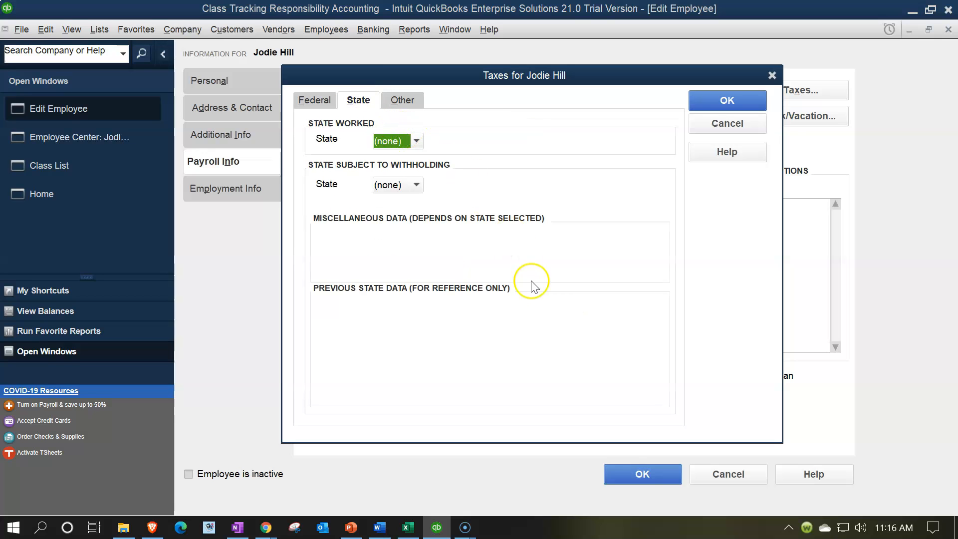
pyautogui.click(719, 103)
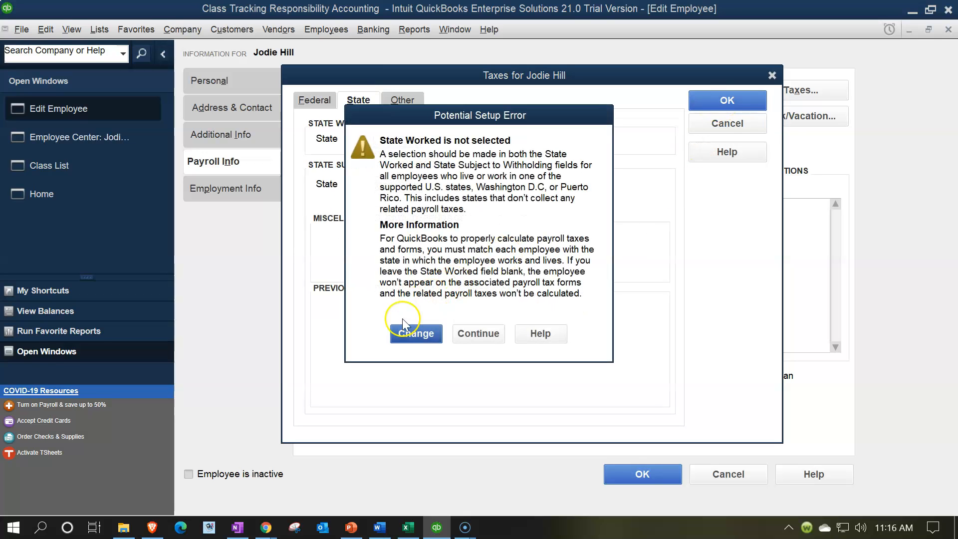
pyautogui.click(470, 341)
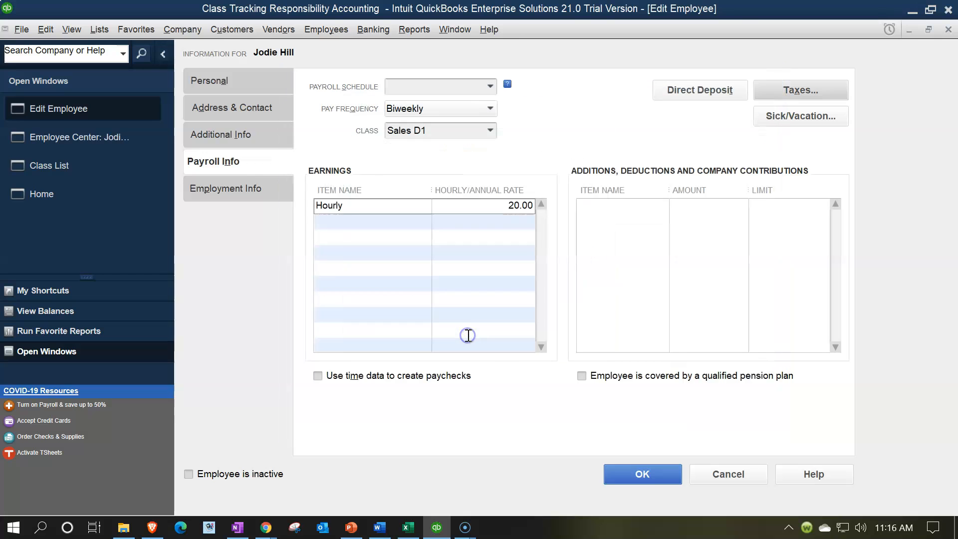
pyautogui.click(645, 474)
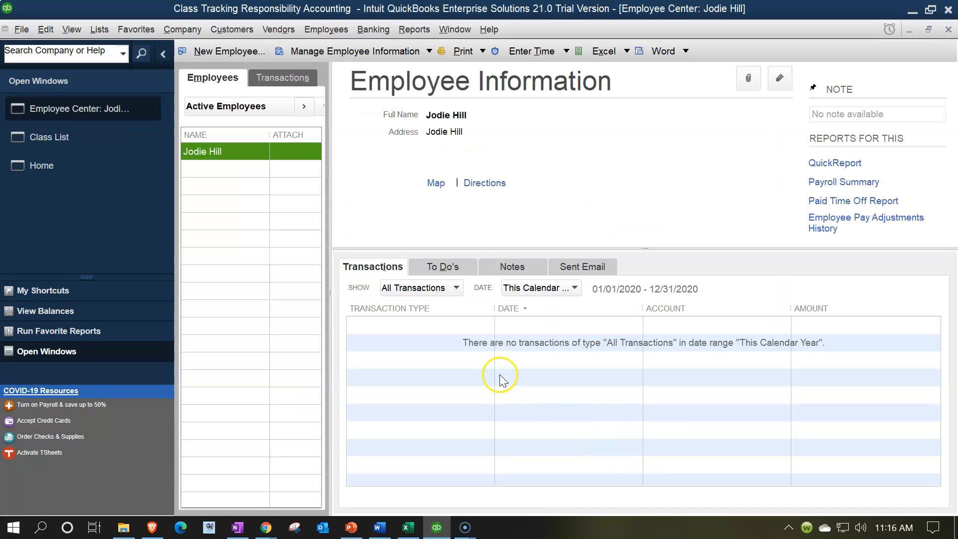
# Step: Start a new employee and enter the name and social security number
pyautogui.click(234, 53)
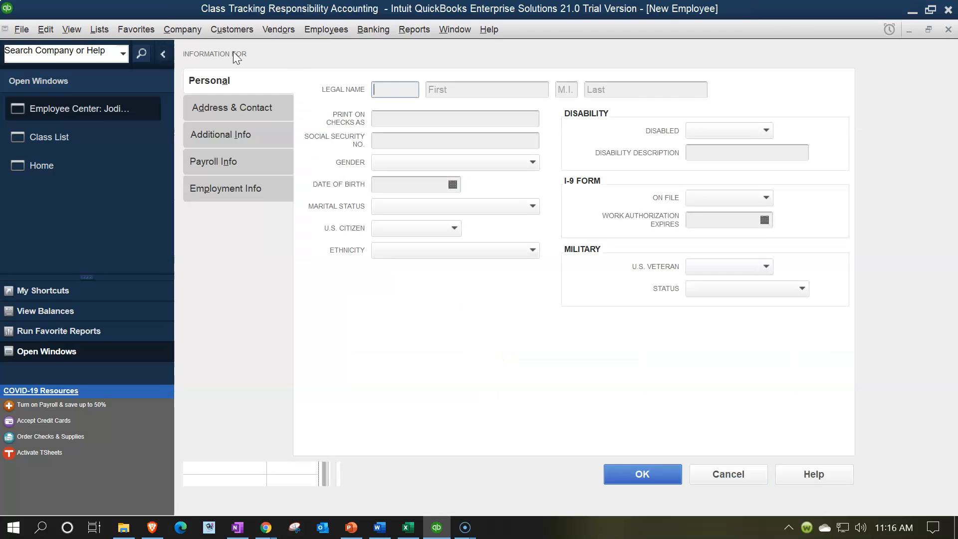
pyautogui.press('Tab')
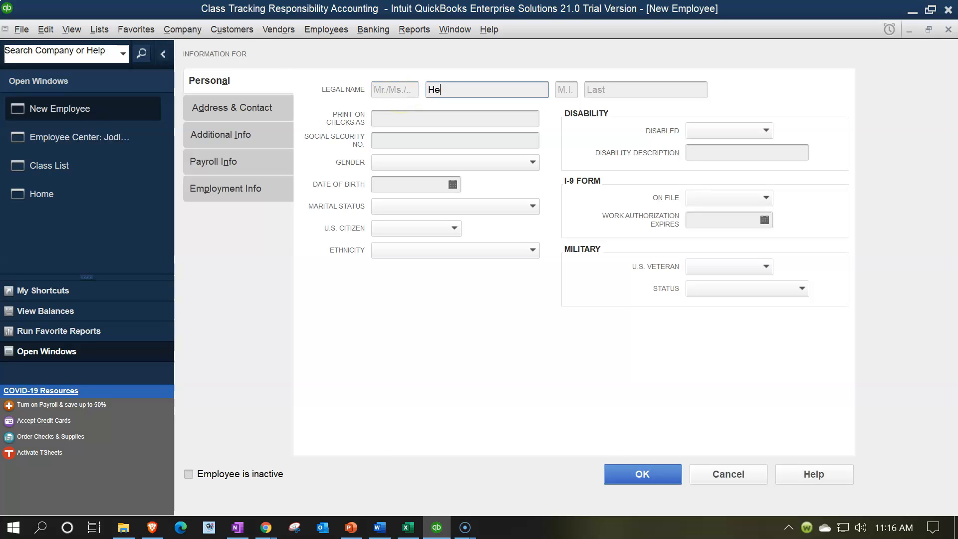
pyautogui.press('Tab')
pyautogui.press('Tab')
pyautogui.write('Cain')
pyautogui.press('Tab')
pyautogui.press('Tab')
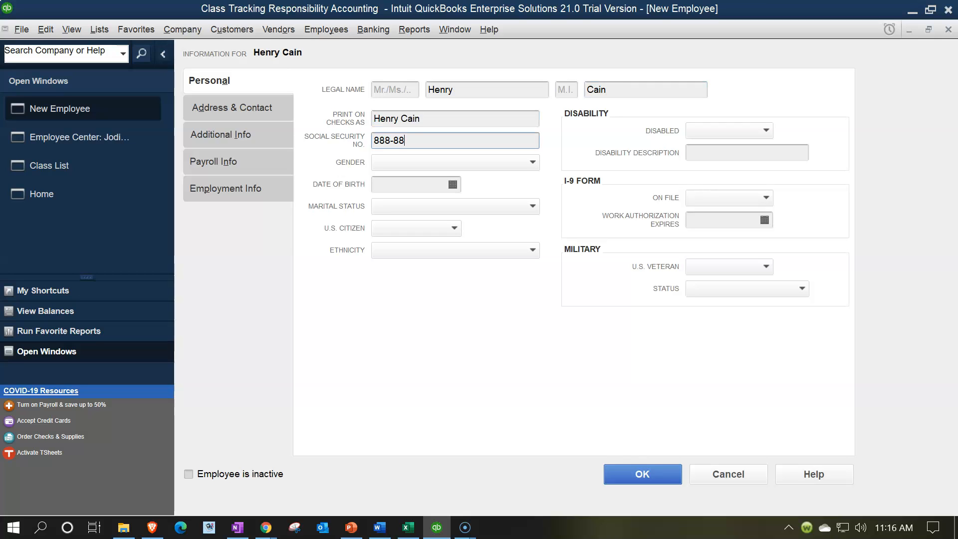
pyautogui.press('Tab')
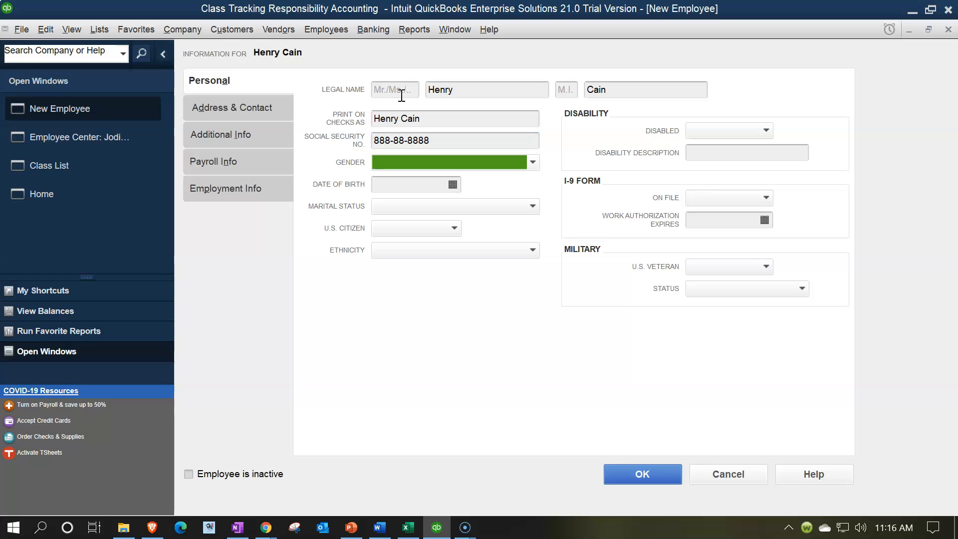
# Step: Set gender to Male and marital status to Single, then show the payroll details
pyautogui.write('M')
pyautogui.press('Tab')
pyautogui.press('Tab')
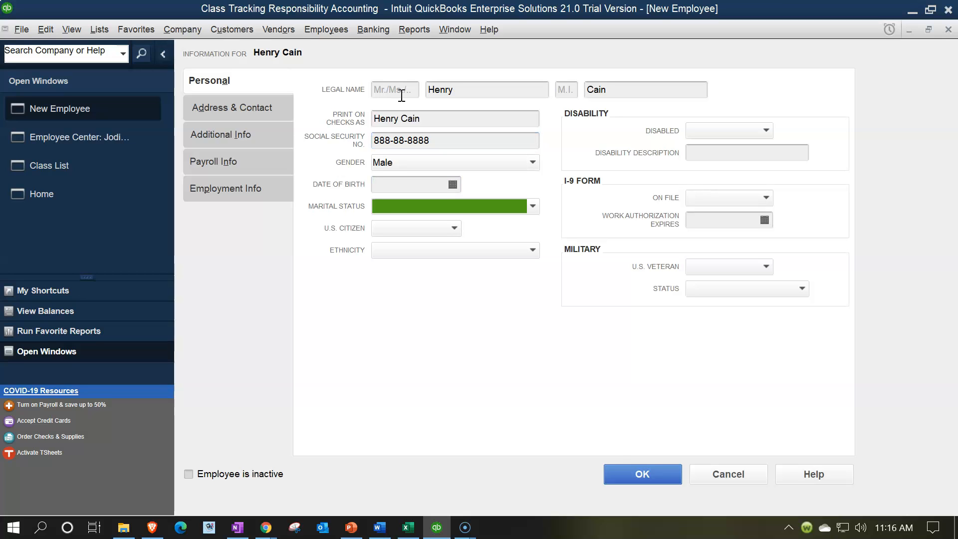
pyautogui.write('S')
pyautogui.press('Tab')
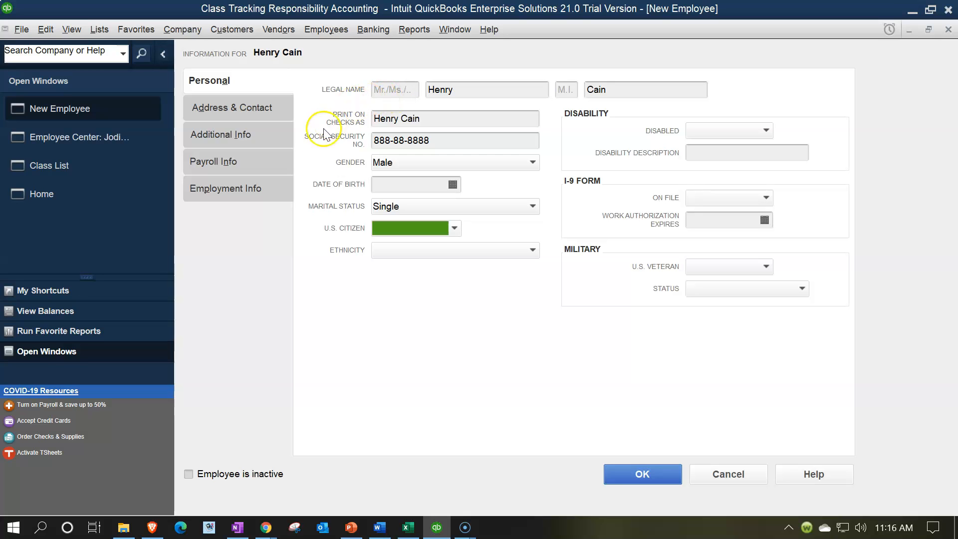
pyautogui.click(229, 164)
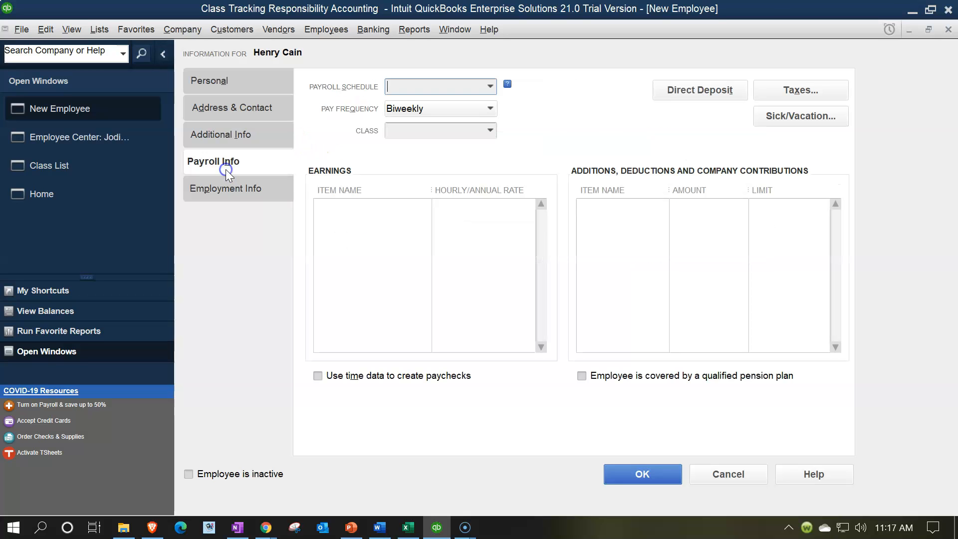
# Step: Assign class Sales D2 and add an Hourly earnings item at 20.00
pyautogui.click(491, 130)
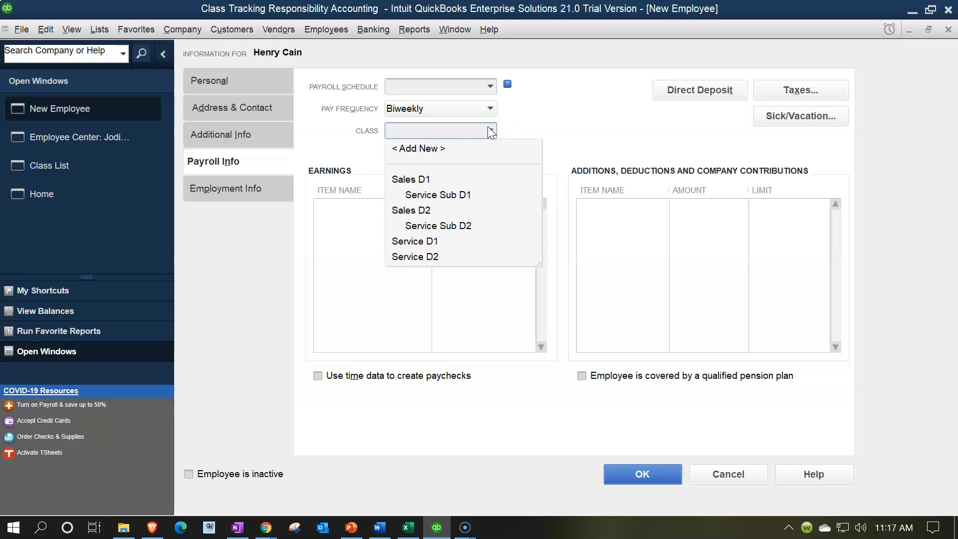
pyautogui.click(405, 212)
pyautogui.click(404, 213)
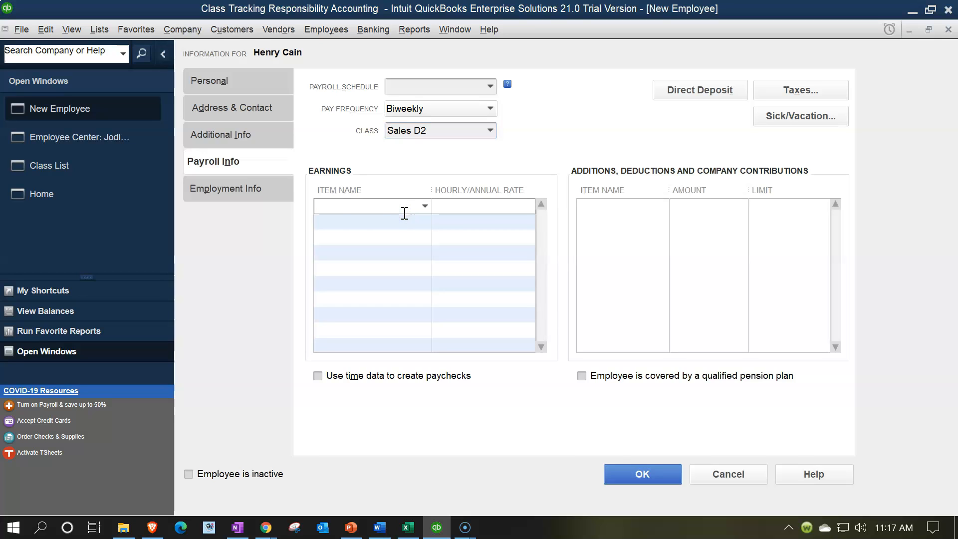
pyautogui.write('Hourly')
pyautogui.press('Tab')
pyautogui.write('20')
pyautogui.press('Tab')
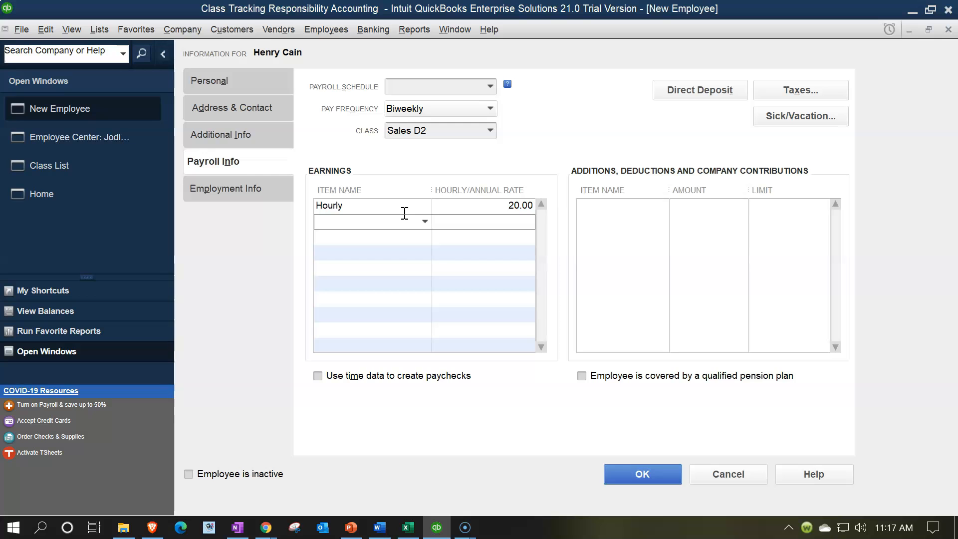
# Step: Accept the tax settings, continue past the state warning, and save the employee with default other taxes
pyautogui.click(755, 96)
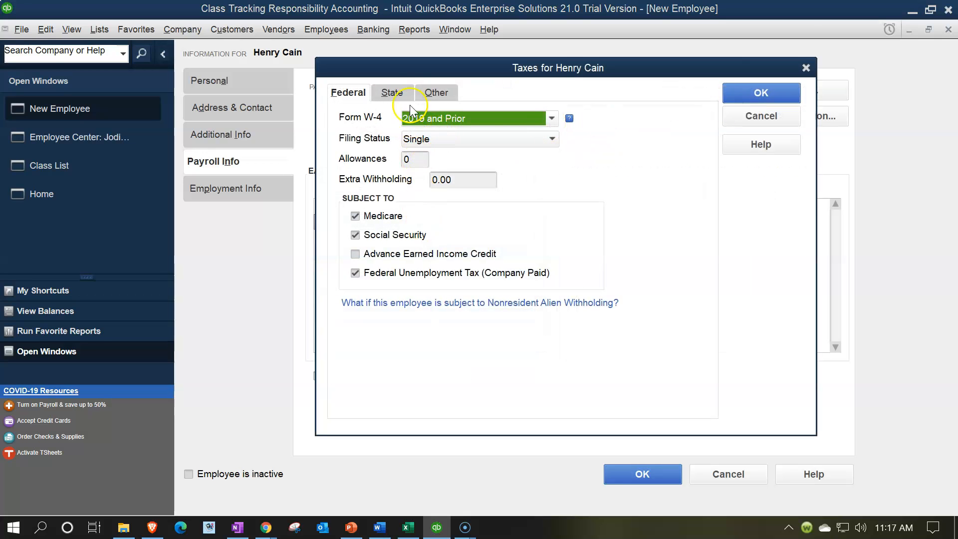
pyautogui.click(402, 95)
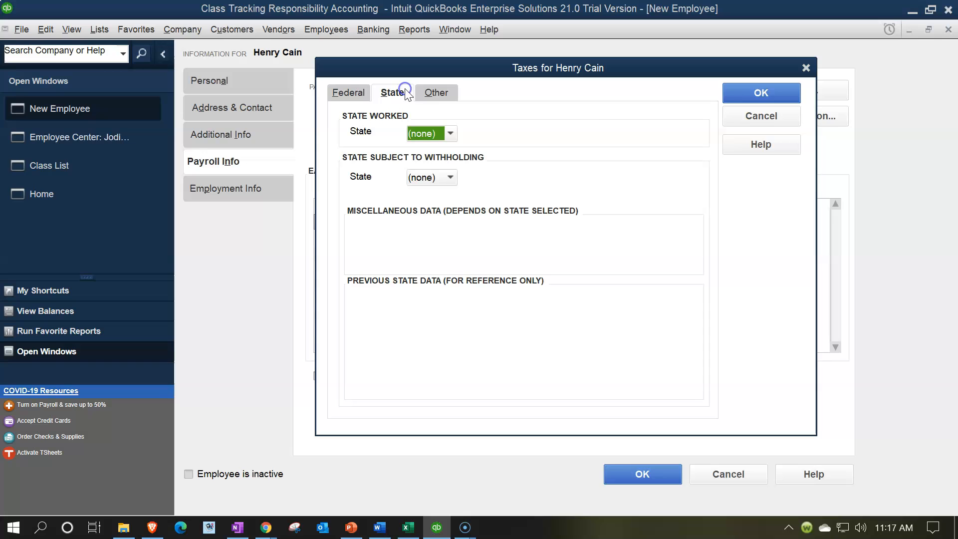
pyautogui.click(781, 102)
pyautogui.click(480, 338)
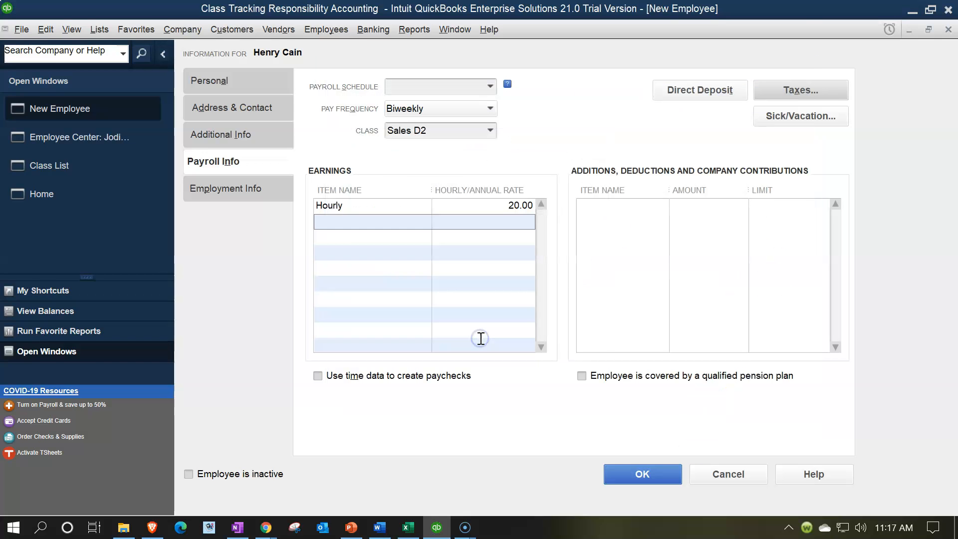
pyautogui.click(623, 476)
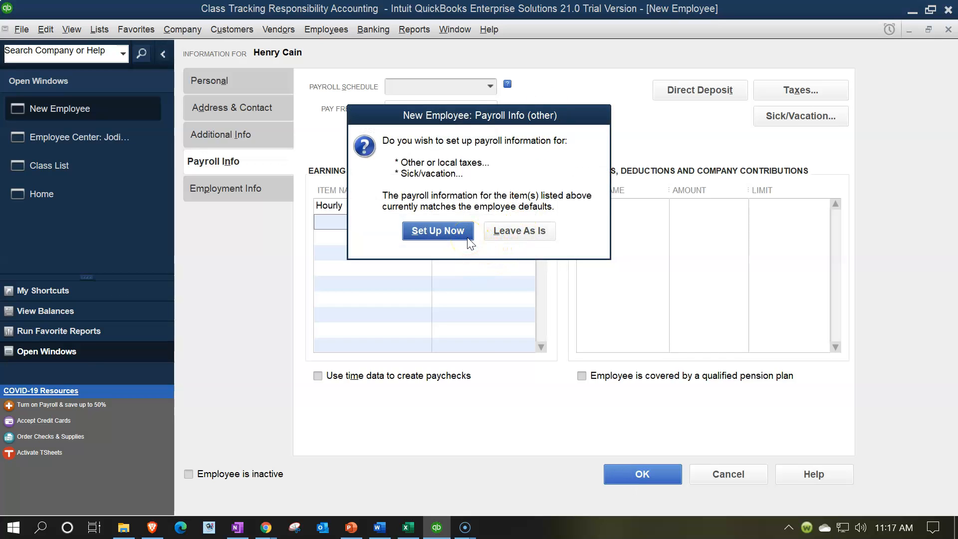
pyautogui.click(500, 232)
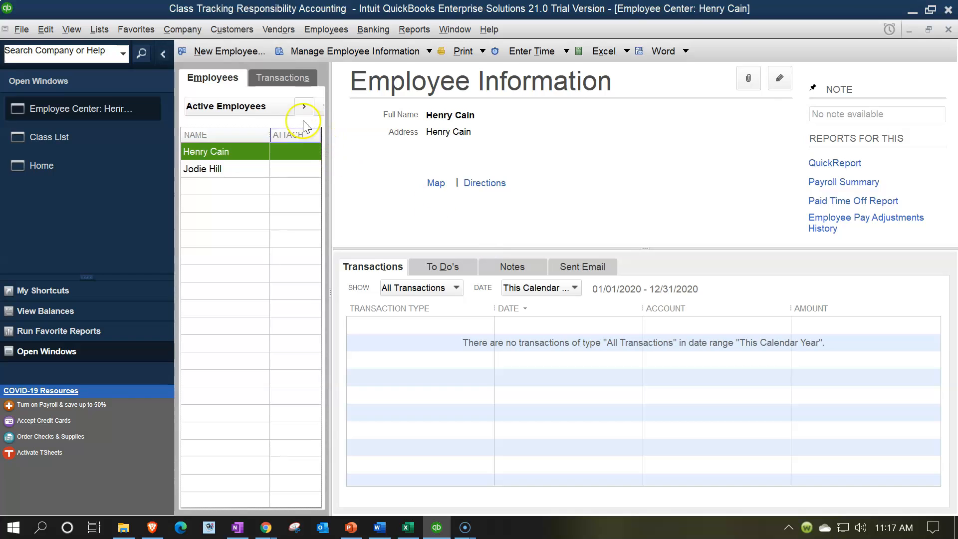
pyautogui.click(235, 51)
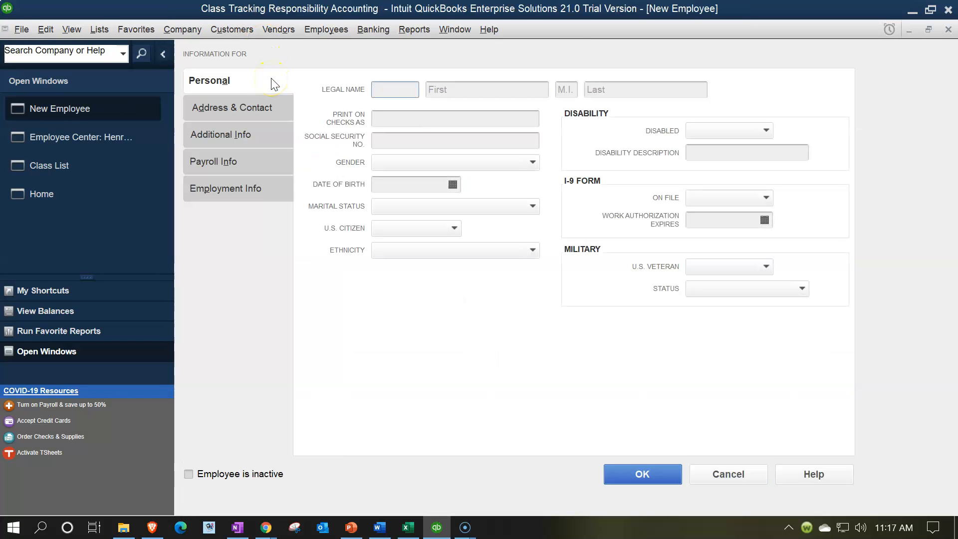
# Step: Enter the third employee's first and last name
pyautogui.press('Tab')
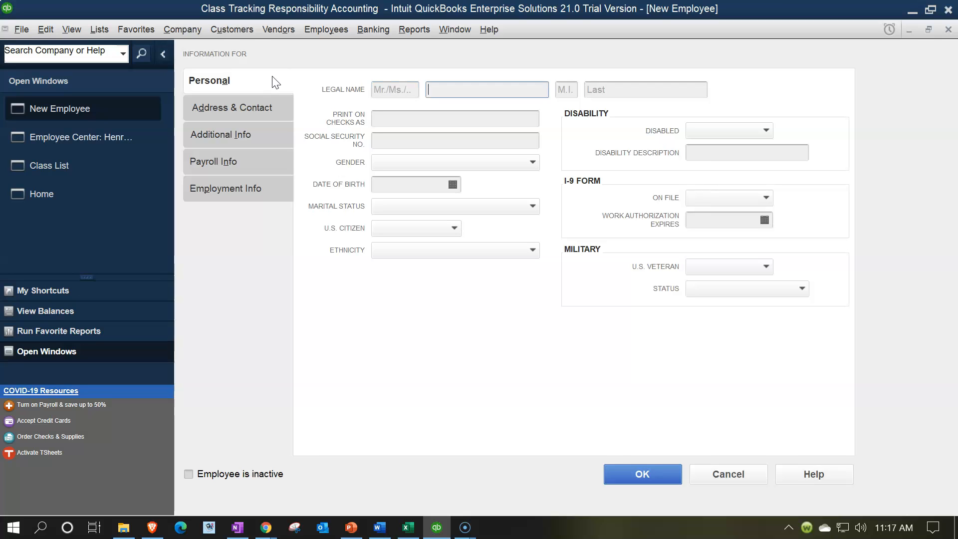
pyautogui.press('Tab')
pyautogui.press('Tab')
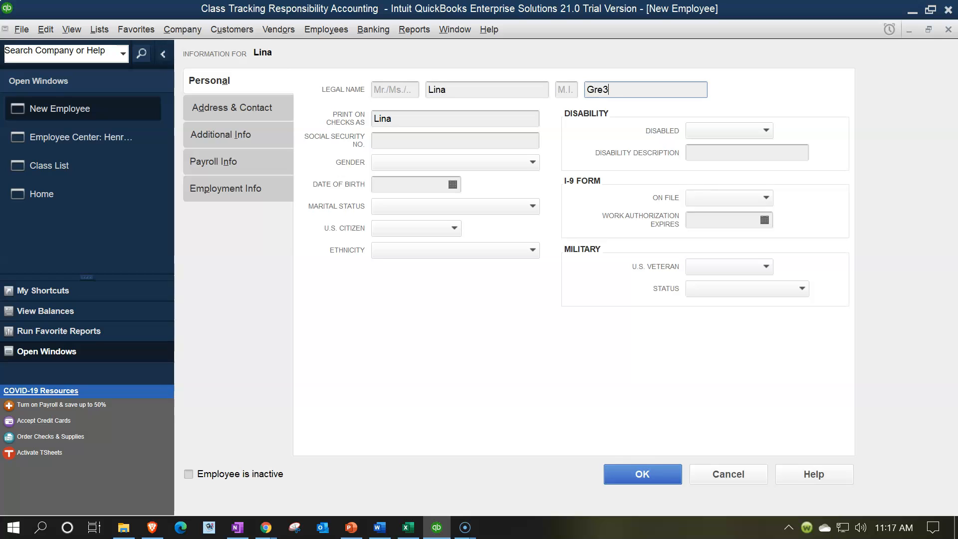
pyautogui.write('Greaves')
pyautogui.press('Tab')
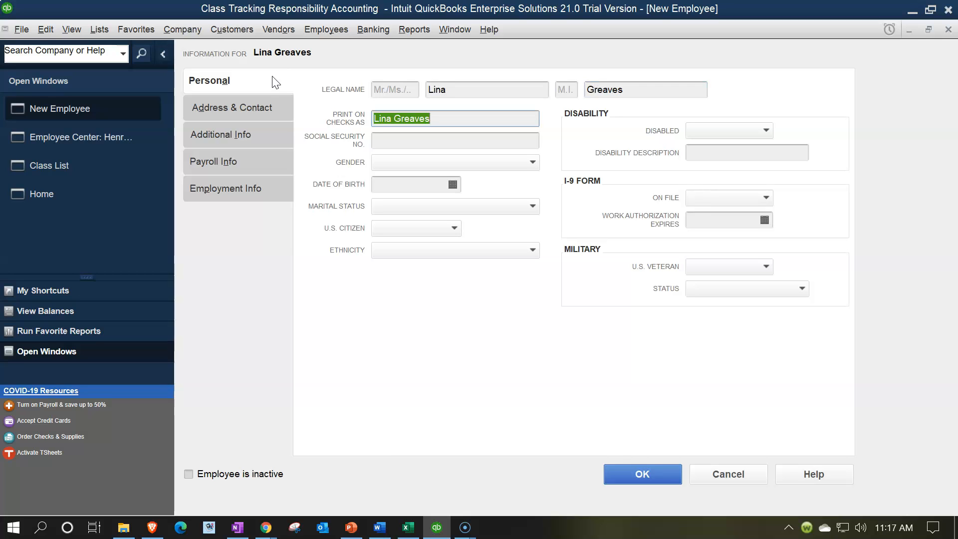
pyautogui.press('Tab')
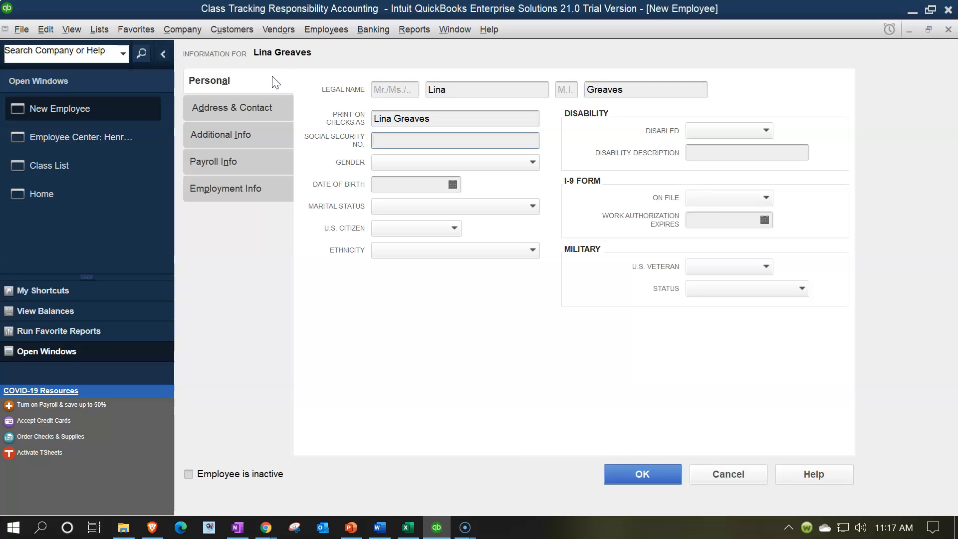
# Step: Add an Hourly earnings item at 20.00 in the payroll details
pyautogui.click(221, 159)
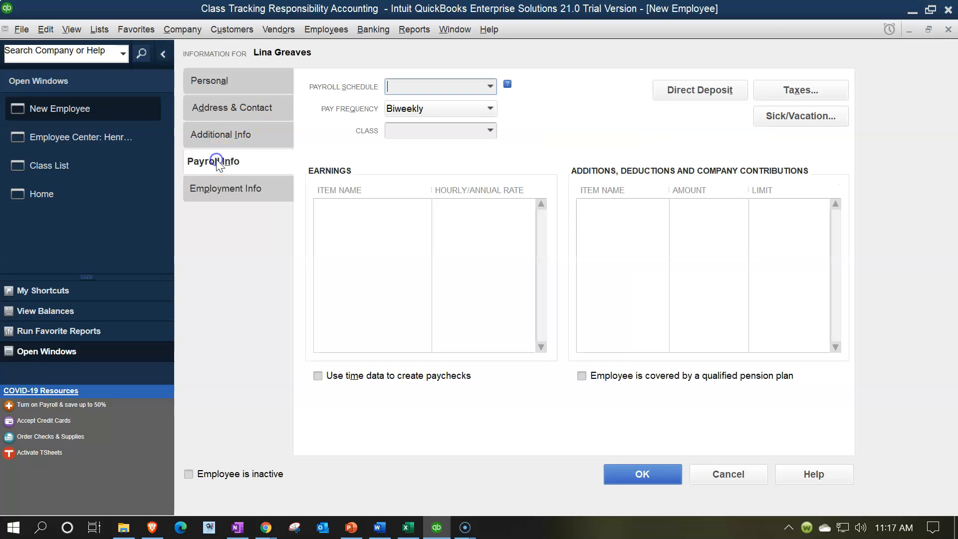
pyautogui.click(340, 207)
pyautogui.write('Hourly')
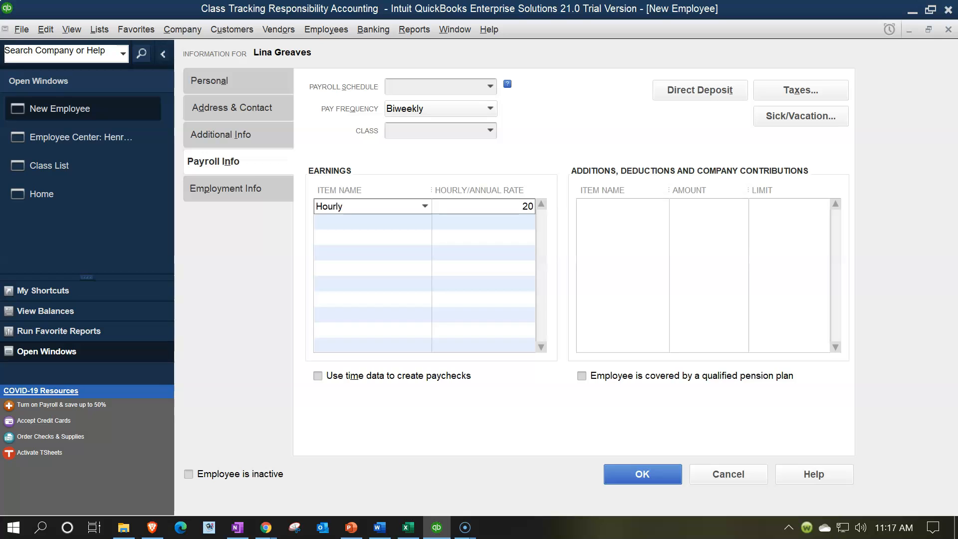
pyautogui.press('Tab')
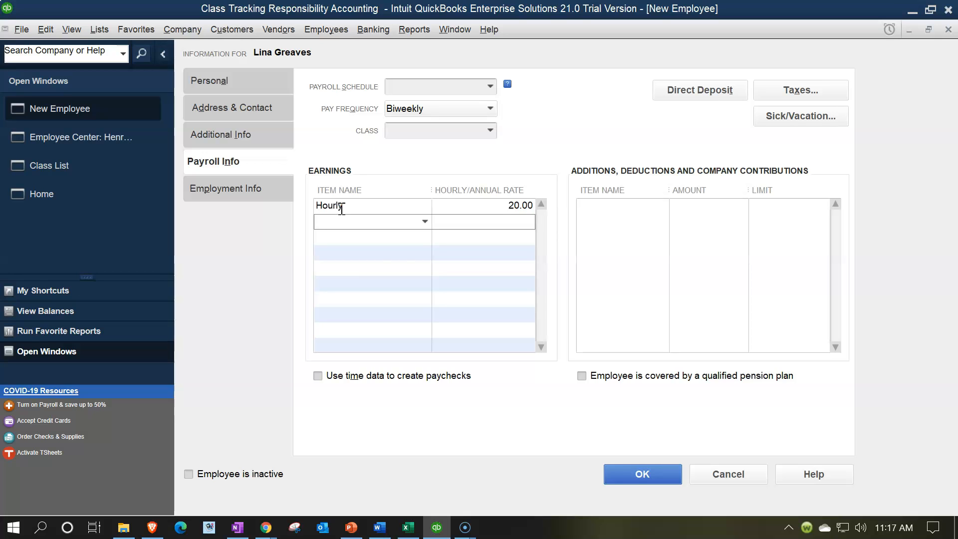
# Step: Accept the default federal taxes, dismiss the warning, and save the employee with default other settings
pyautogui.click(798, 95)
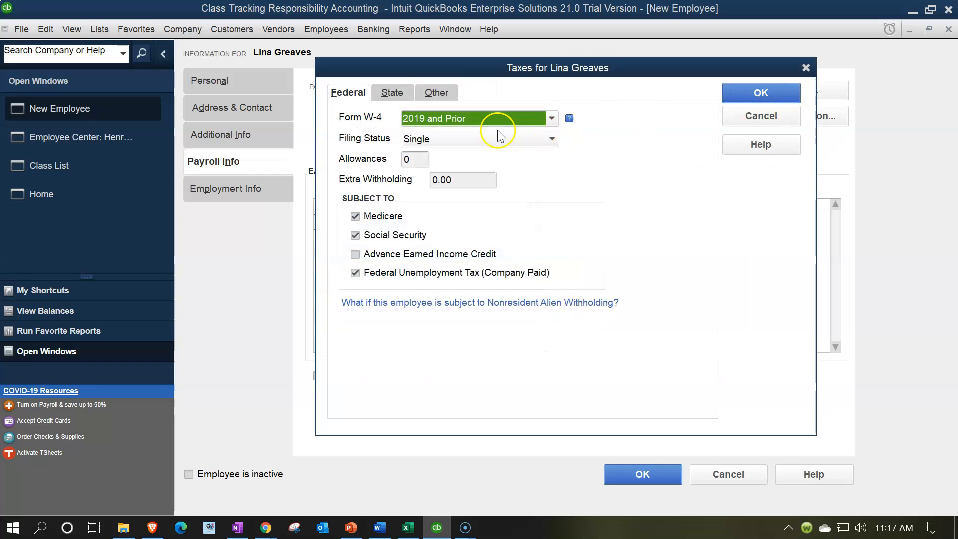
pyautogui.click(754, 93)
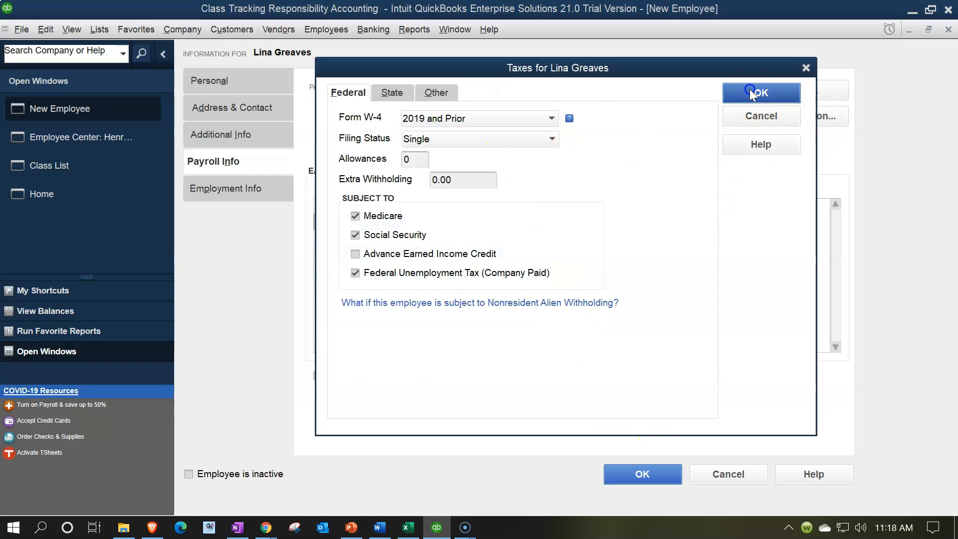
pyautogui.click(480, 334)
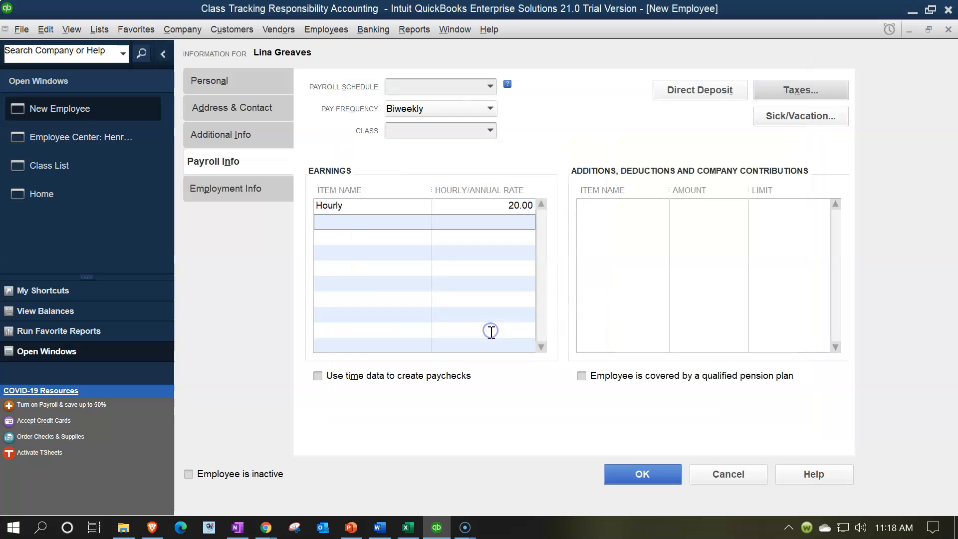
pyautogui.click(625, 470)
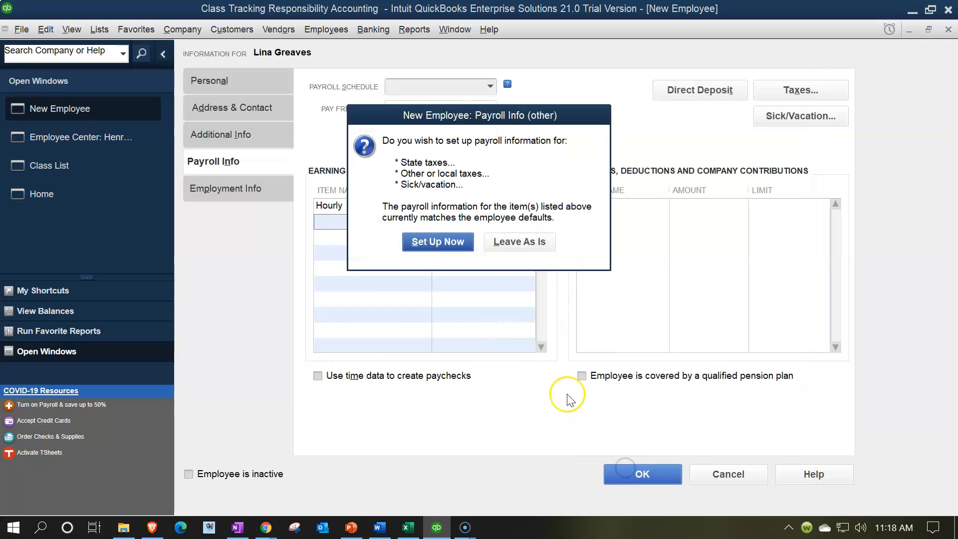
pyautogui.click(511, 243)
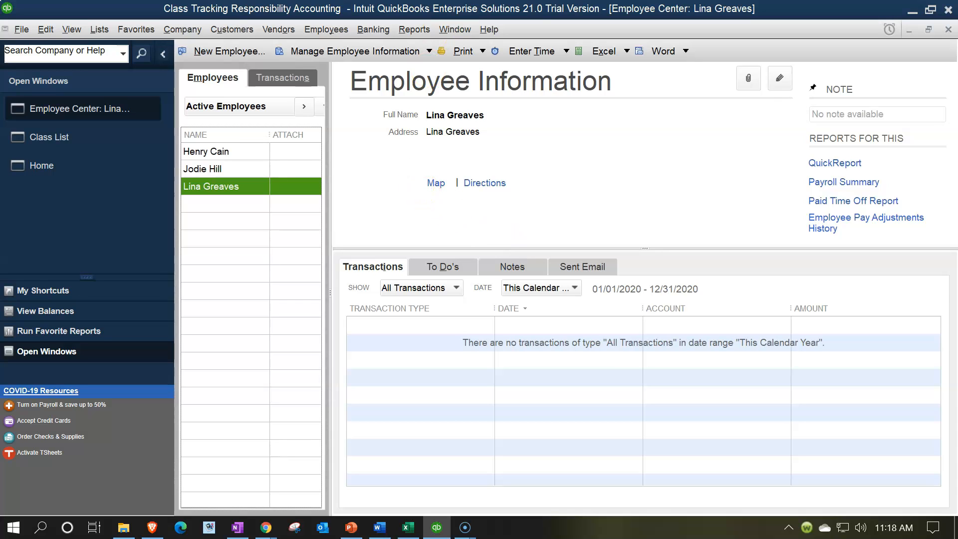
pyautogui.hotkey('alt', 'Tab')
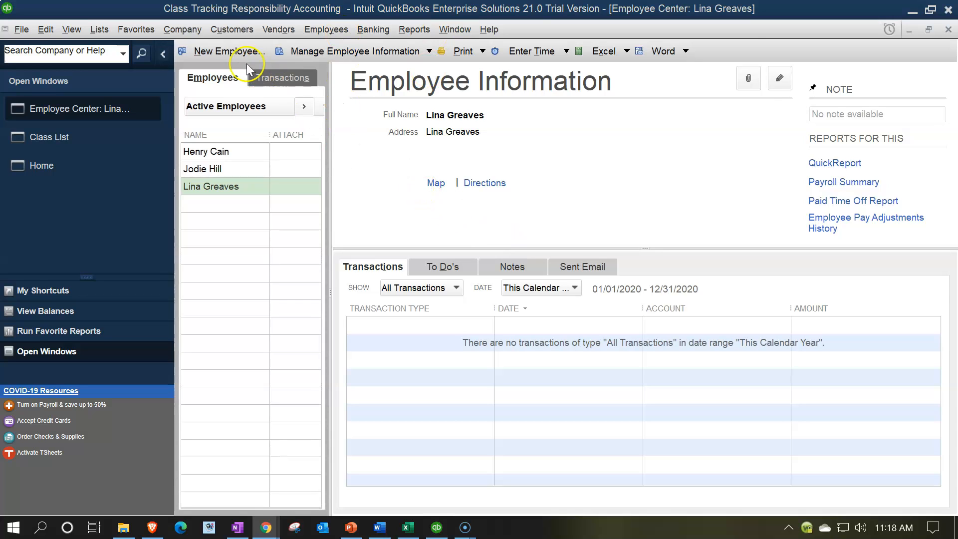
# Step: Enter the fourth employee's first and last name and assign class Service D2
pyautogui.click(232, 52)
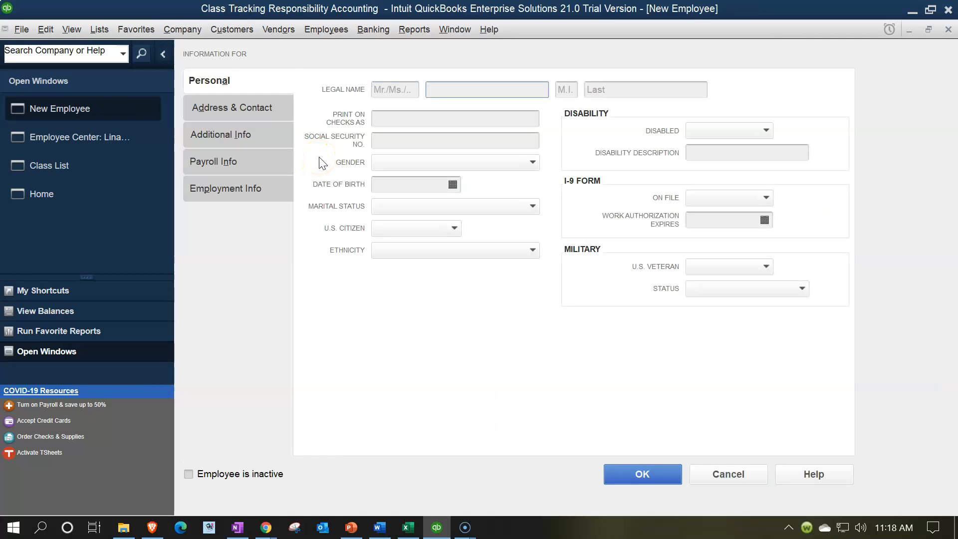
pyautogui.write('Lewie')
pyautogui.press('Tab')
pyautogui.press('Tab')
pyautogui.write('Penn')
pyautogui.press('Tab')
pyautogui.press('Tab')
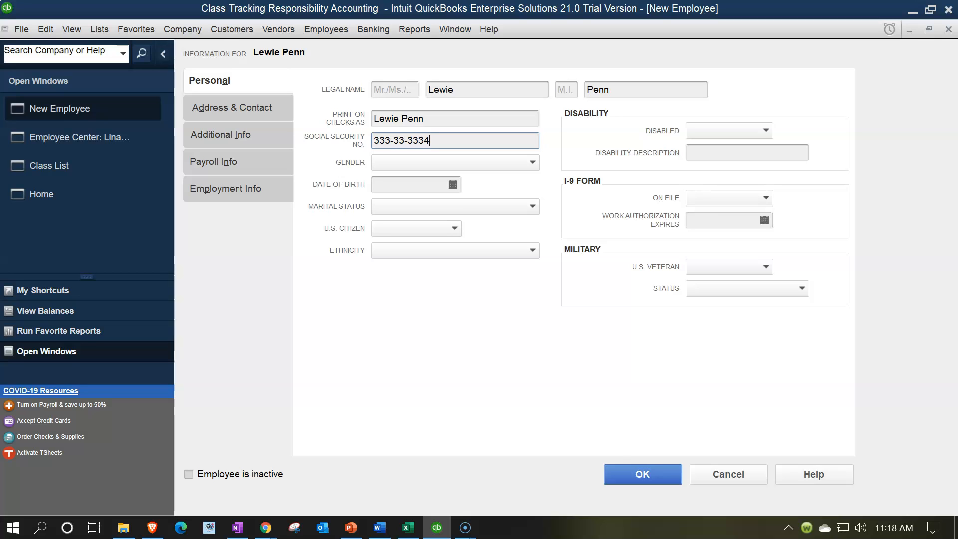
pyautogui.click(218, 163)
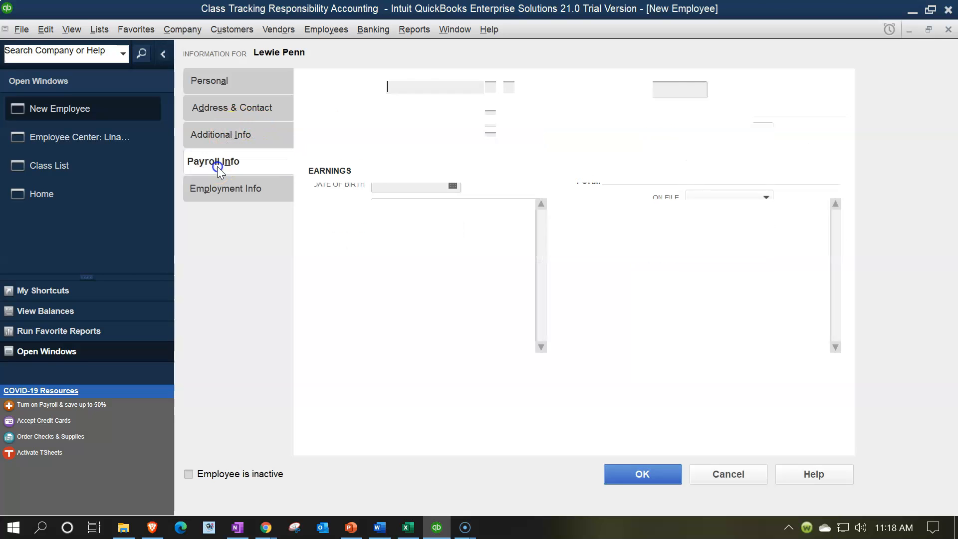
pyautogui.click(490, 131)
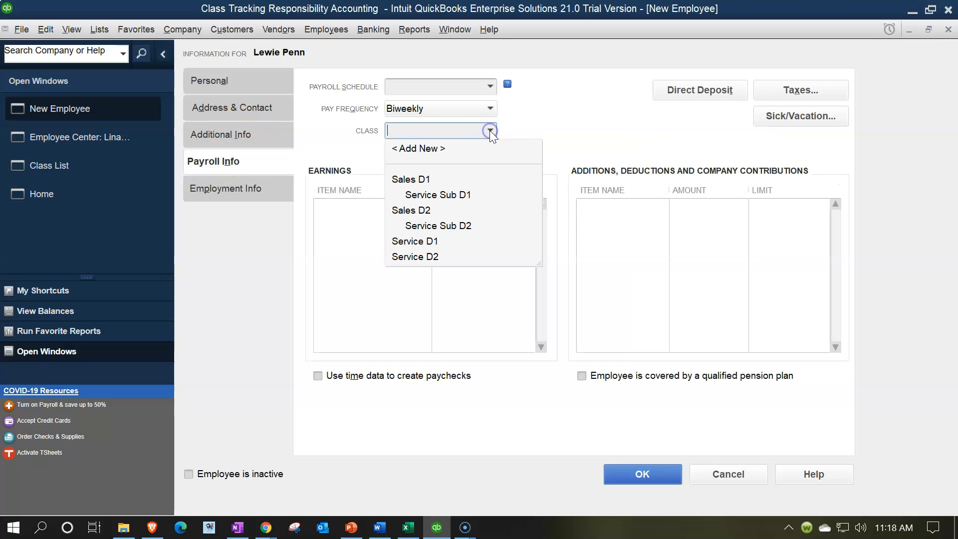
pyautogui.click(444, 257)
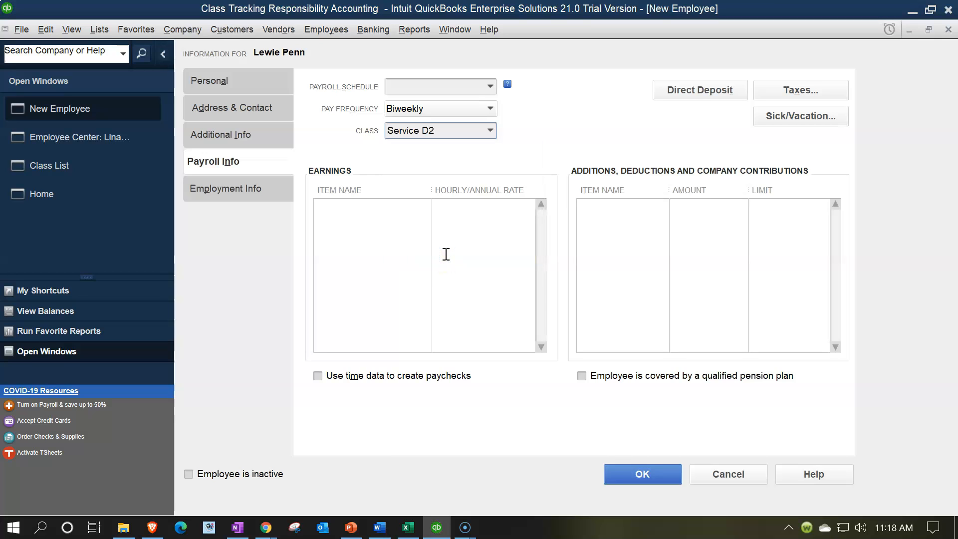
# Step: Accept the default federal taxes, dismiss the warning, and save with default state and sick settings
pyautogui.click(798, 93)
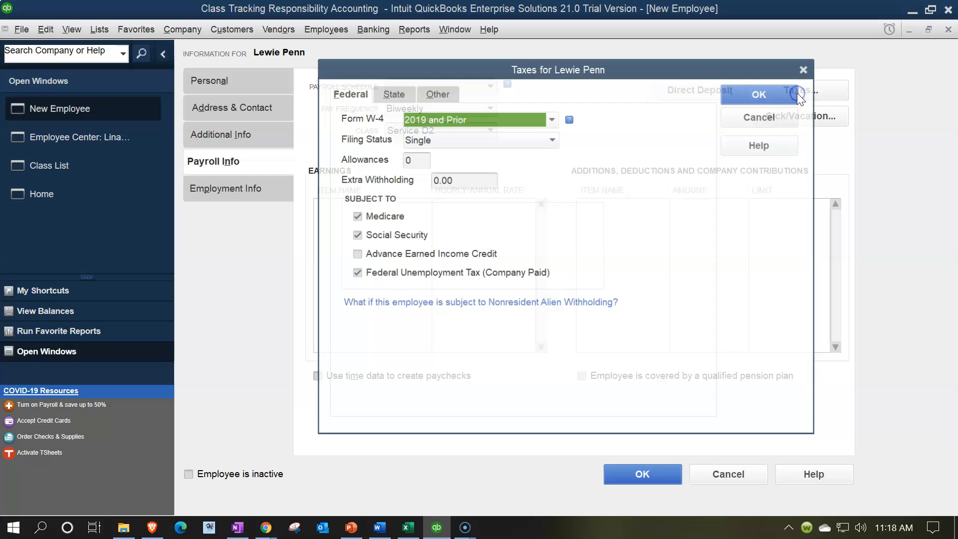
pyautogui.click(761, 94)
pyautogui.click(438, 332)
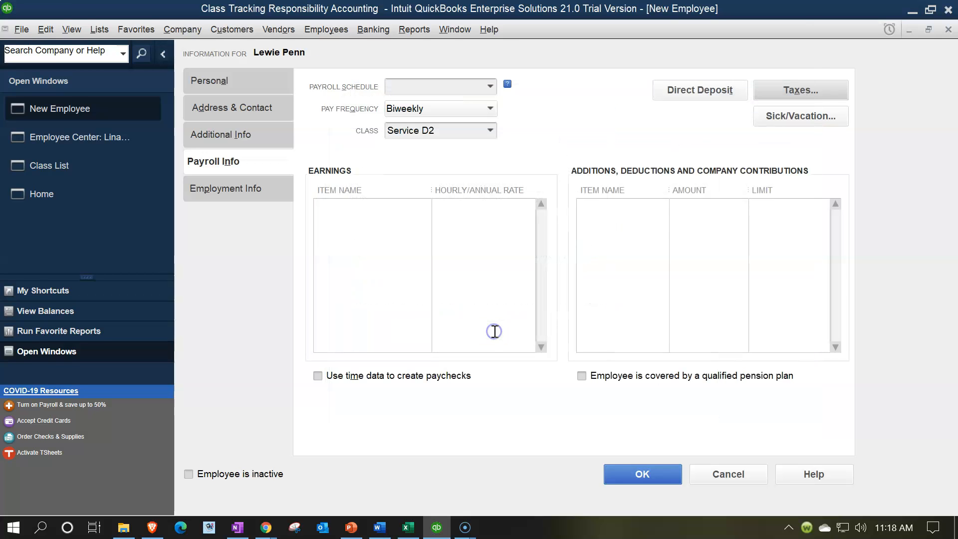
pyautogui.click(628, 478)
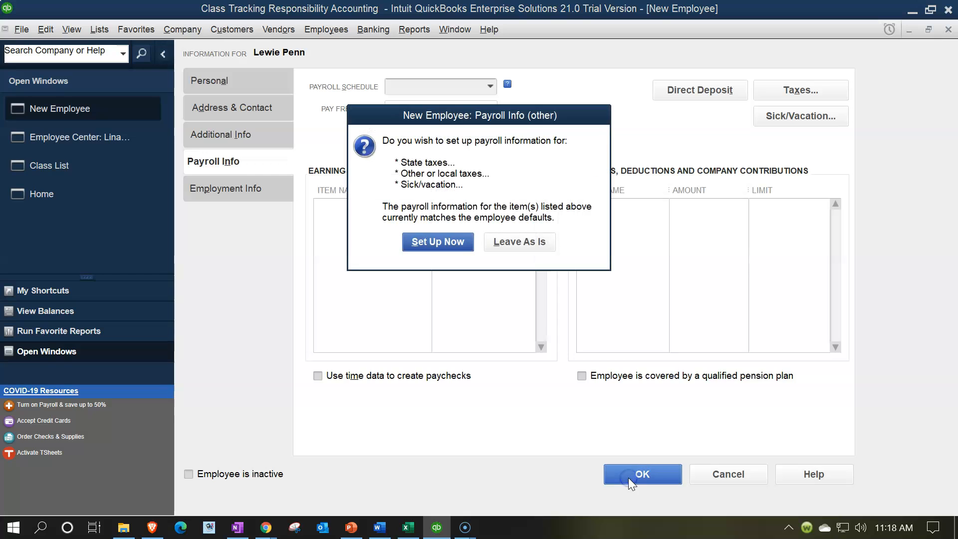
pyautogui.click(519, 244)
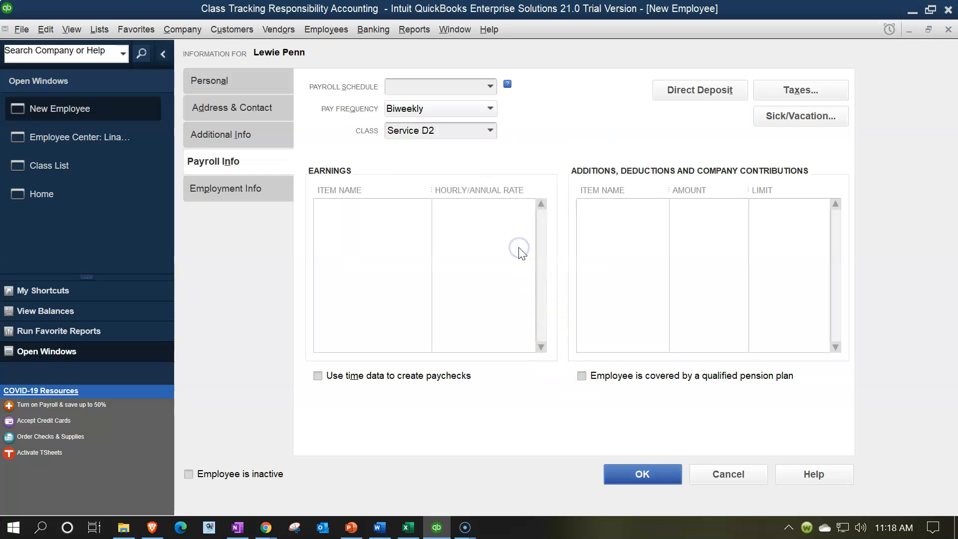
pyautogui.click(643, 492)
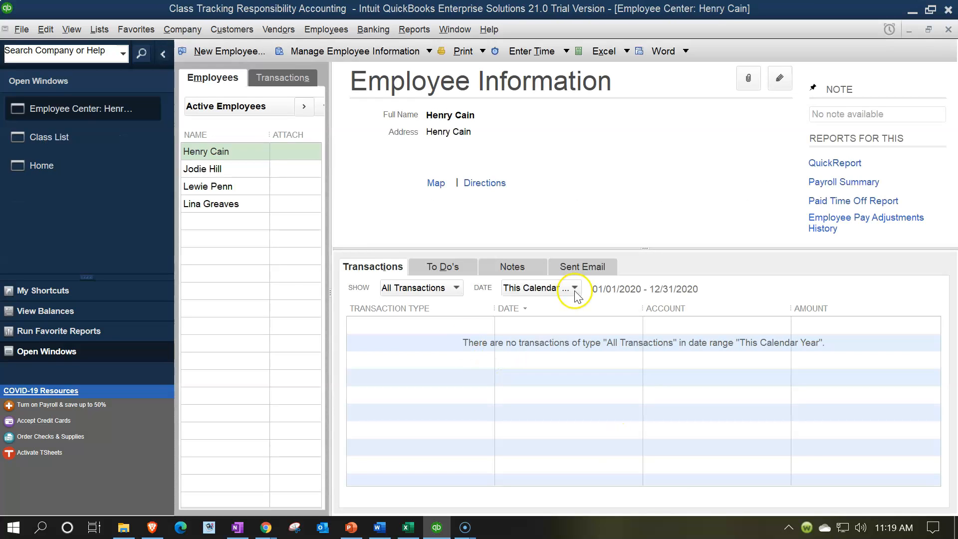
# Step: Return to the Home page and browse the Reports menu without running a report
pyautogui.click(53, 165)
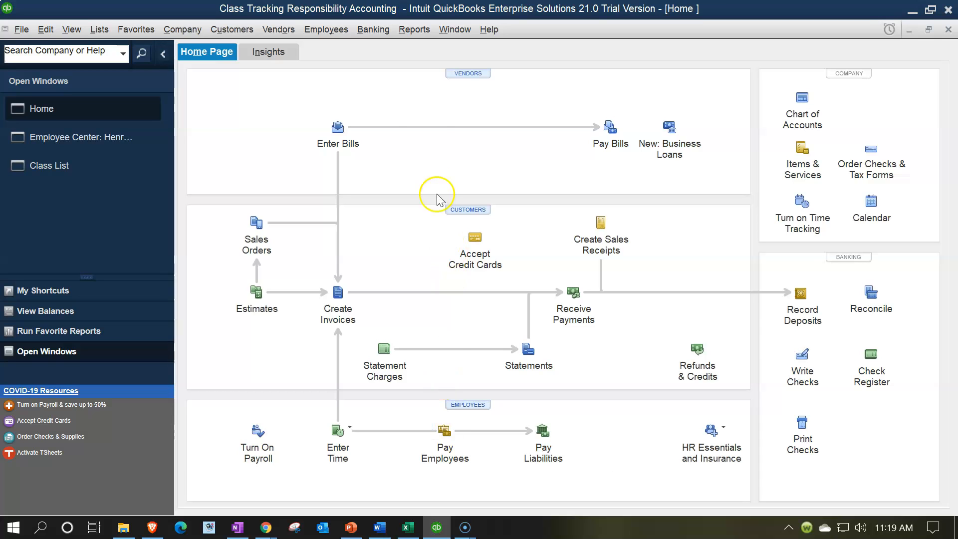
pyautogui.click(413, 36)
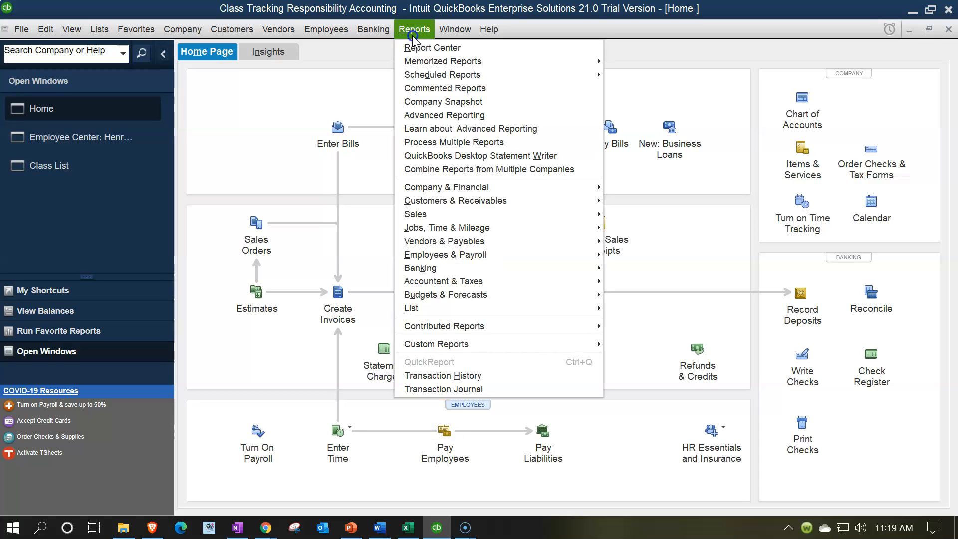
pyautogui.moveTo(579, 187)
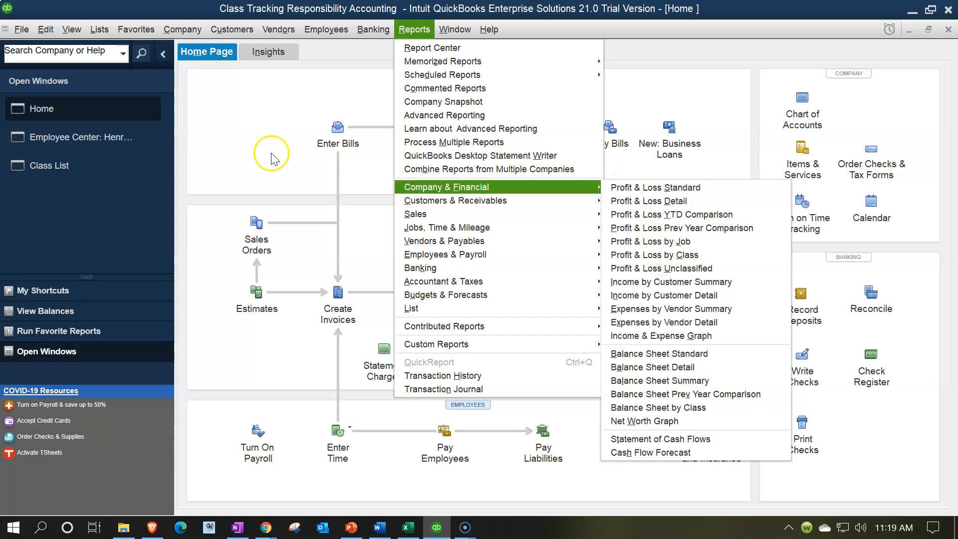
pyautogui.click(254, 134)
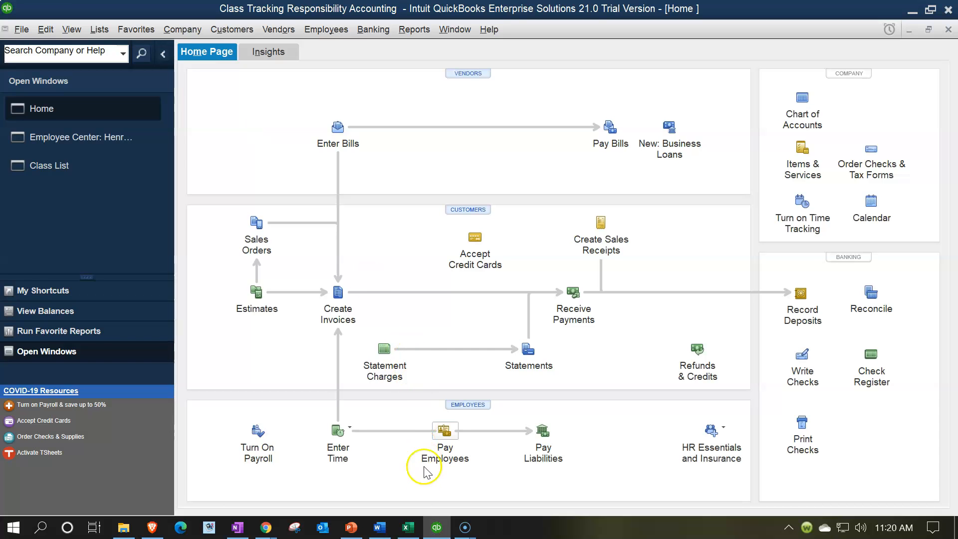
# Step: Check the Service Dept 1 salaries figure in D4 of the Excel workbook, then minimize Excel
pyautogui.click(408, 528)
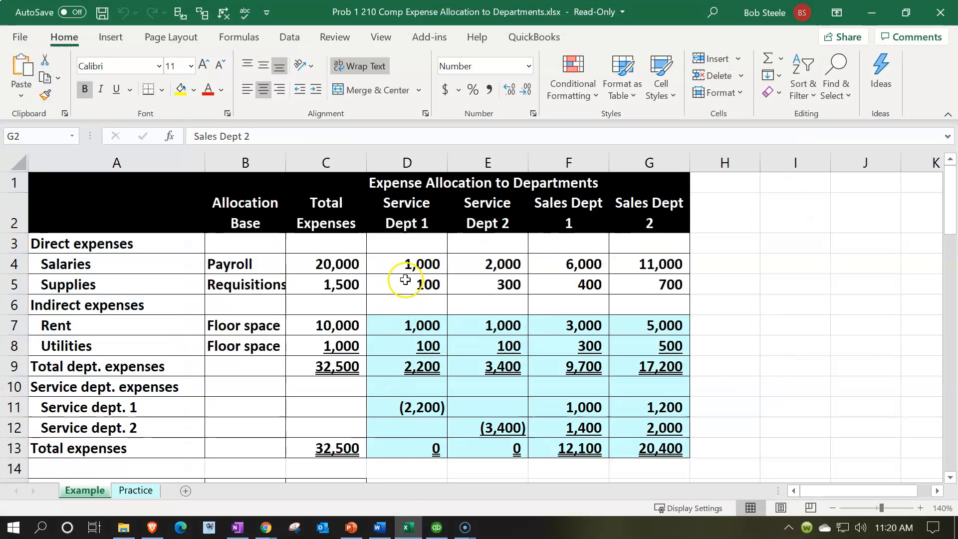
pyautogui.click(407, 264)
pyautogui.press('Right')
pyautogui.press('Right')
pyautogui.press('Right')
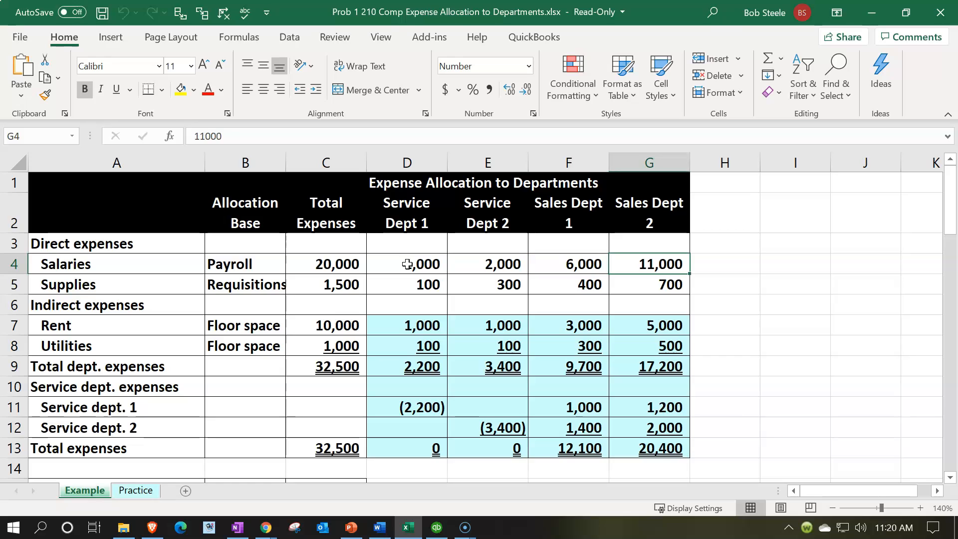
pyautogui.click(408, 264)
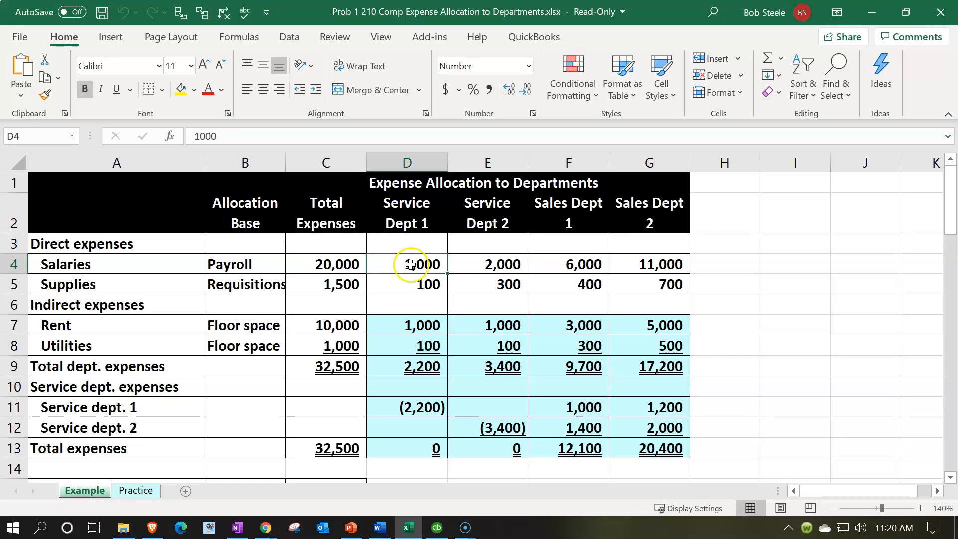
pyautogui.click(872, 12)
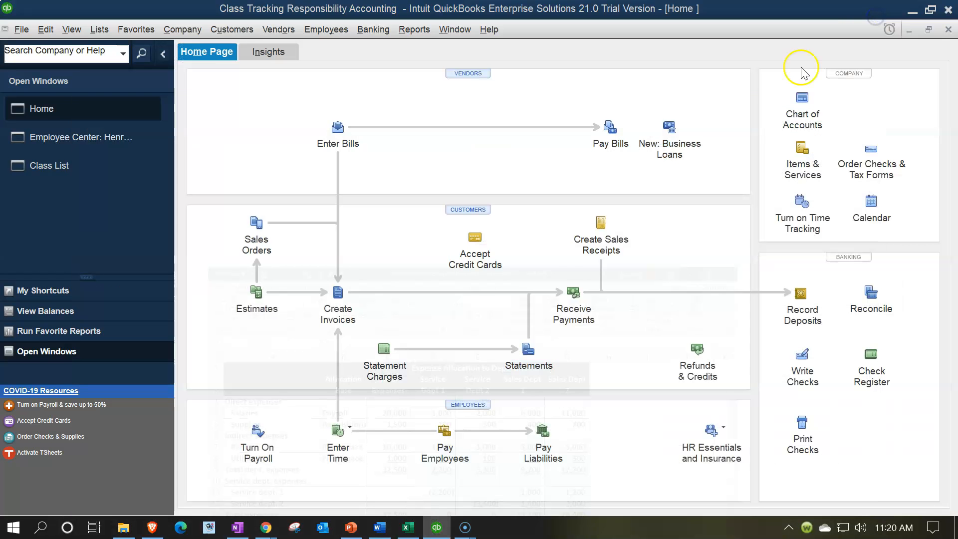